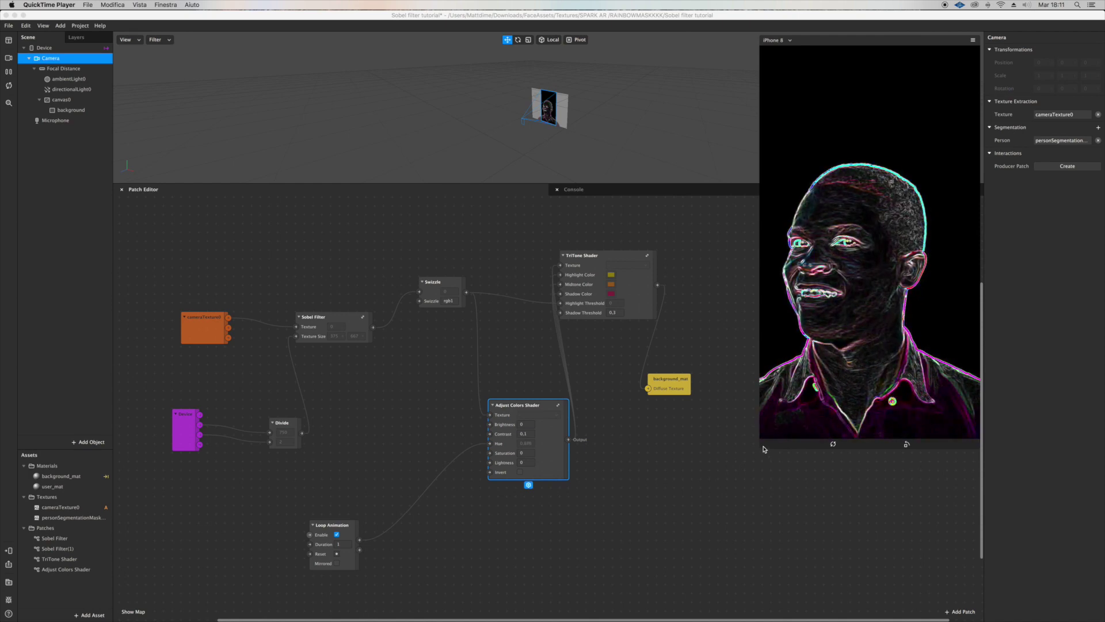
Step: Start a new Spark AR project from the Background template
{"action": "left_click_drag", "start_coordinate": [763, 448], "coordinate": [711, 497]}
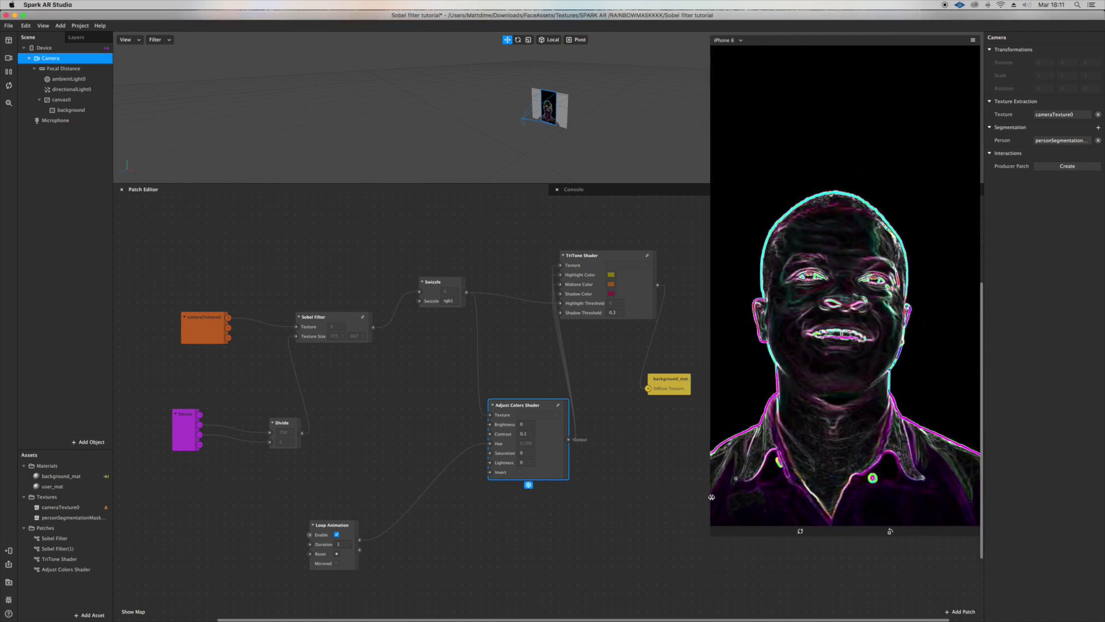
{"action": "left_click", "coordinate": [331, 319]}
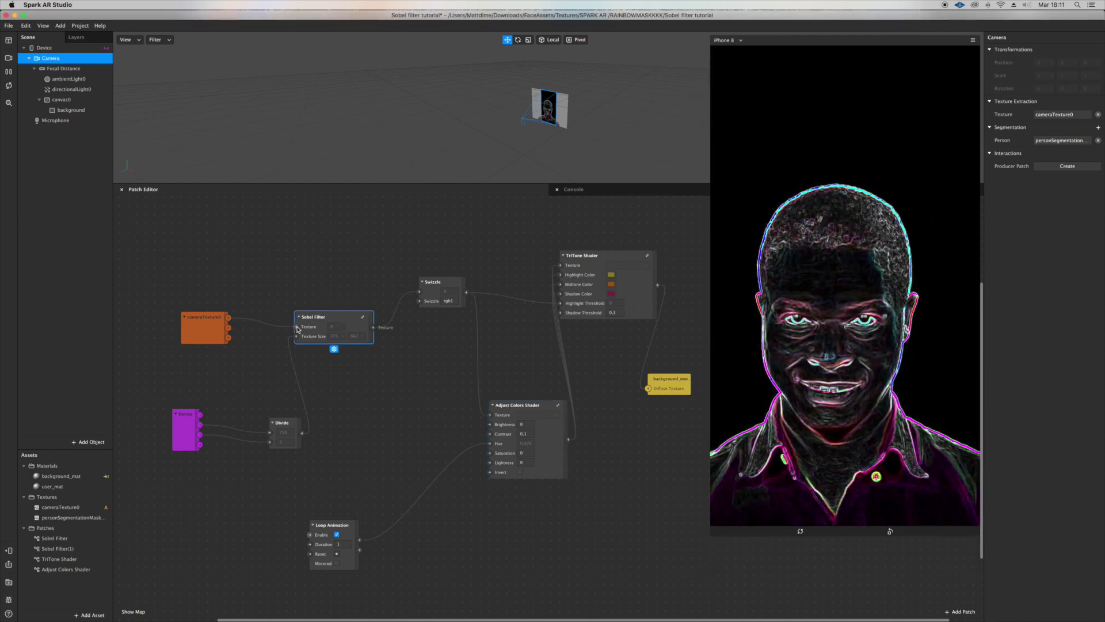
{"action": "scroll", "coordinate": [298, 328], "scroll_direction": "up", "scroll_amount": 2}
{"action": "scroll", "coordinate": [329, 345], "scroll_direction": "up", "scroll_amount": 3}
{"action": "scroll", "coordinate": [347, 364], "scroll_direction": "up", "scroll_amount": 2}
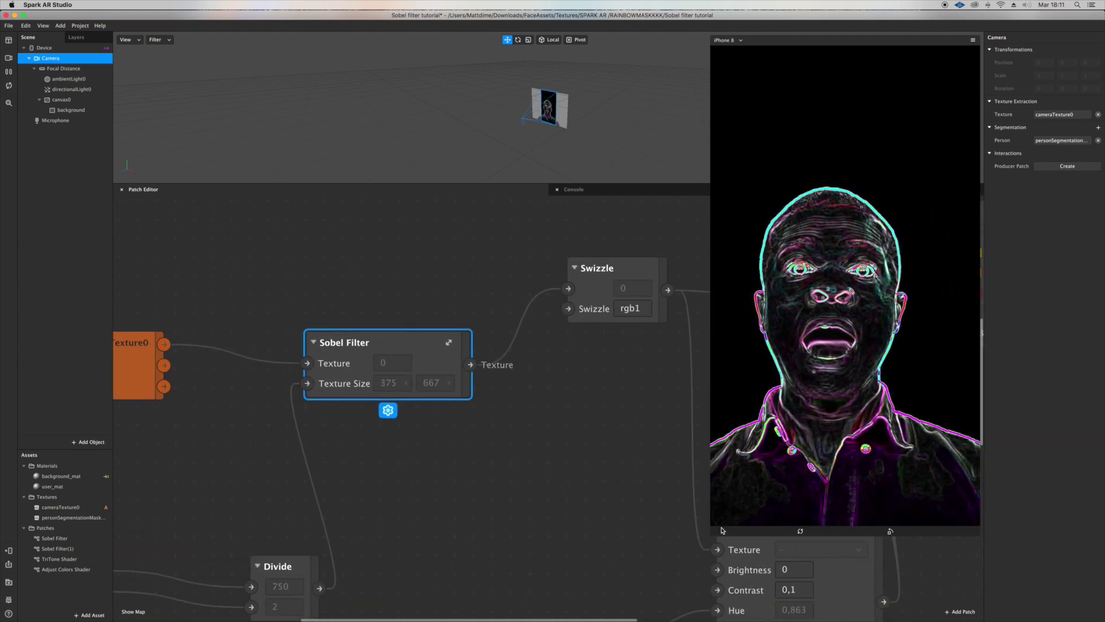
{"action": "left_click_drag", "start_coordinate": [722, 531], "coordinate": [815, 345]}
{"action": "scroll", "coordinate": [738, 469], "scroll_direction": "right", "scroll_amount": 2}
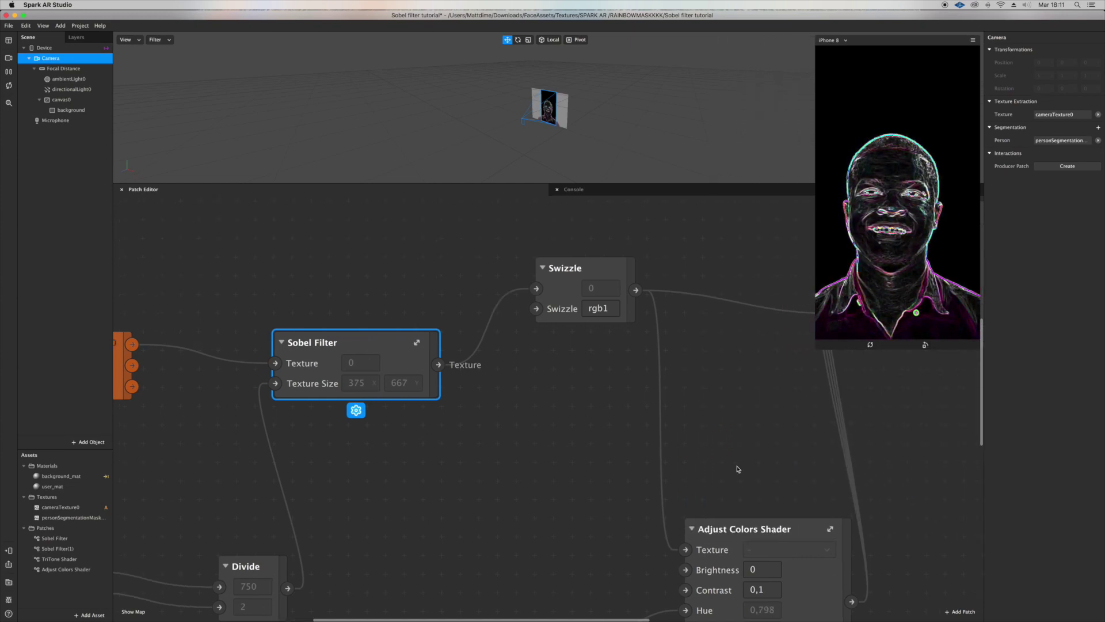
{"action": "scroll", "coordinate": [737, 469], "scroll_direction": "down", "scroll_amount": 2}
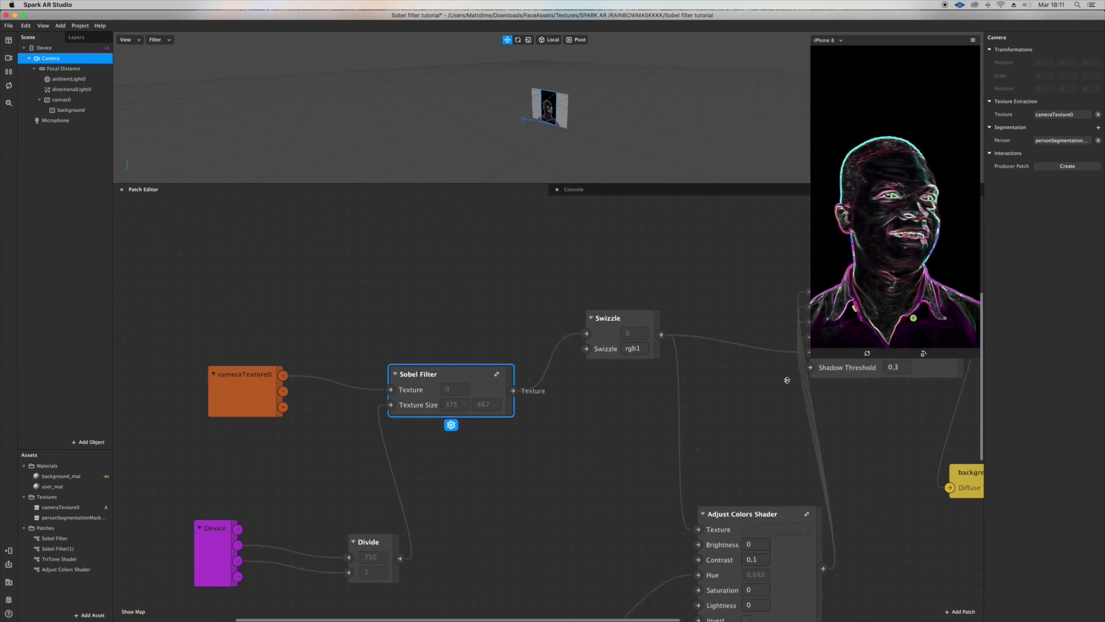
{"action": "scroll", "coordinate": [790, 406], "scroll_direction": "down", "scroll_amount": 4}
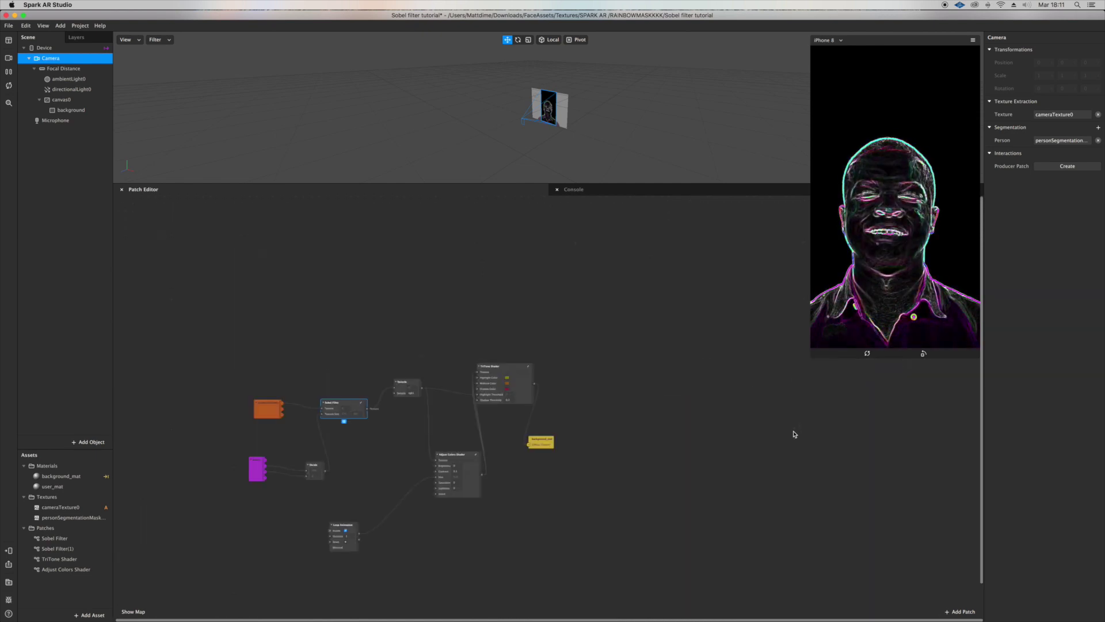
{"action": "scroll", "coordinate": [591, 434], "scroll_direction": "up", "scroll_amount": 3}
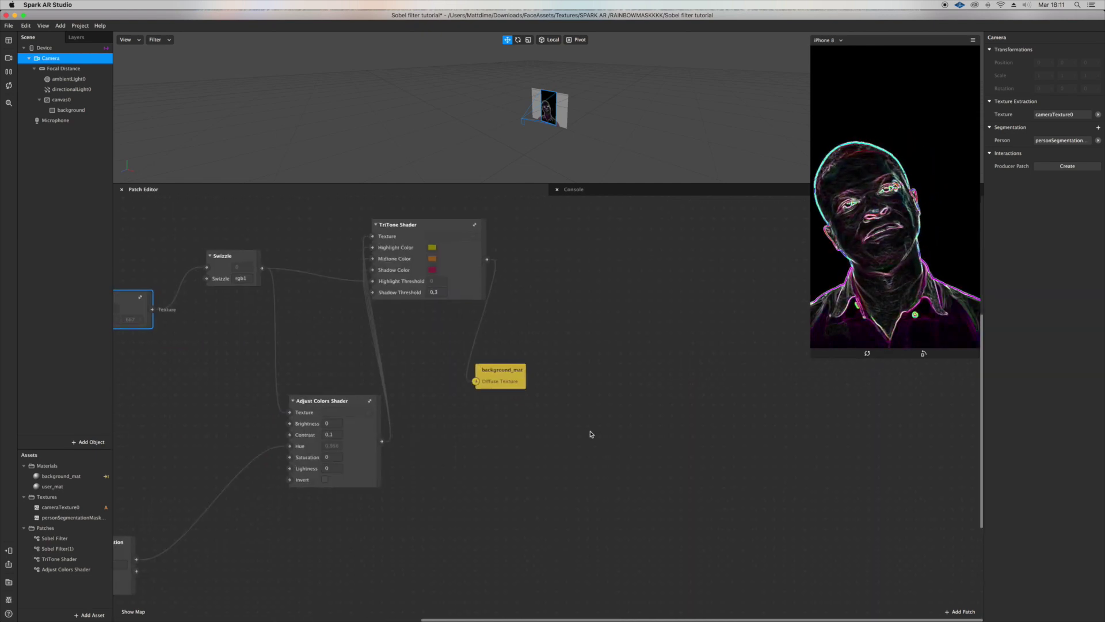
{"action": "scroll", "coordinate": [591, 434], "scroll_direction": "left", "scroll_amount": 3}
{"action": "scroll", "coordinate": [591, 433], "scroll_direction": "down", "scroll_amount": 3}
{"action": "mouse_move", "coordinate": [627, 281]}
{"action": "left_mouse_down"}
{"action": "mouse_move", "coordinate": [195, 598]}
{"action": "mouse_move", "coordinate": [166, 562]}
{"action": "left_mouse_up"}
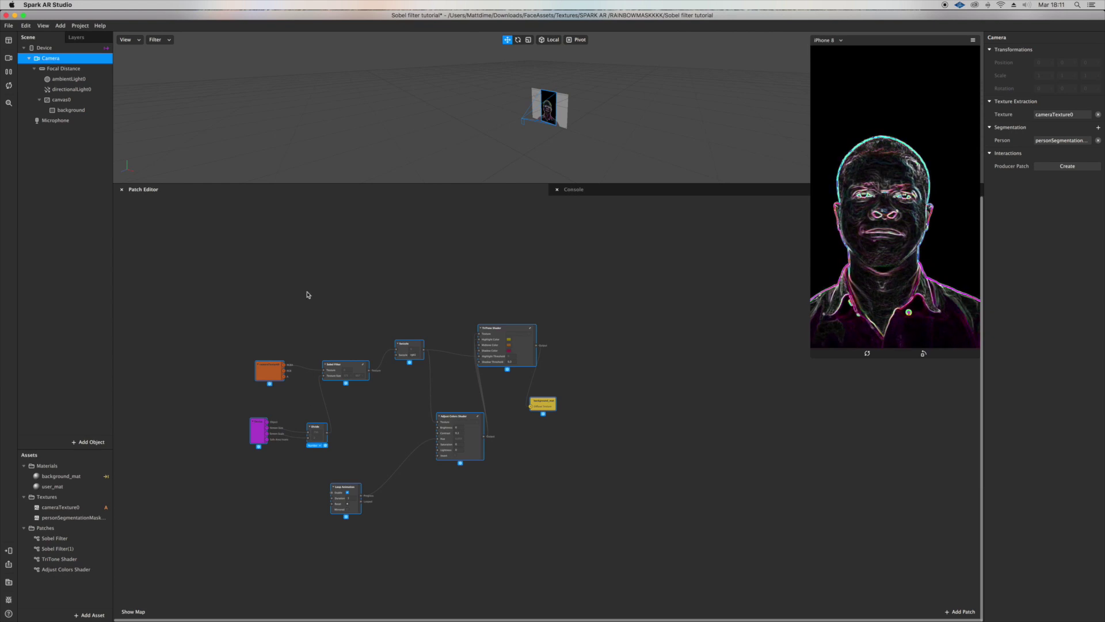
{"action": "left_click", "coordinate": [8, 25]}
{"action": "mouse_move", "coordinate": [42, 52]}
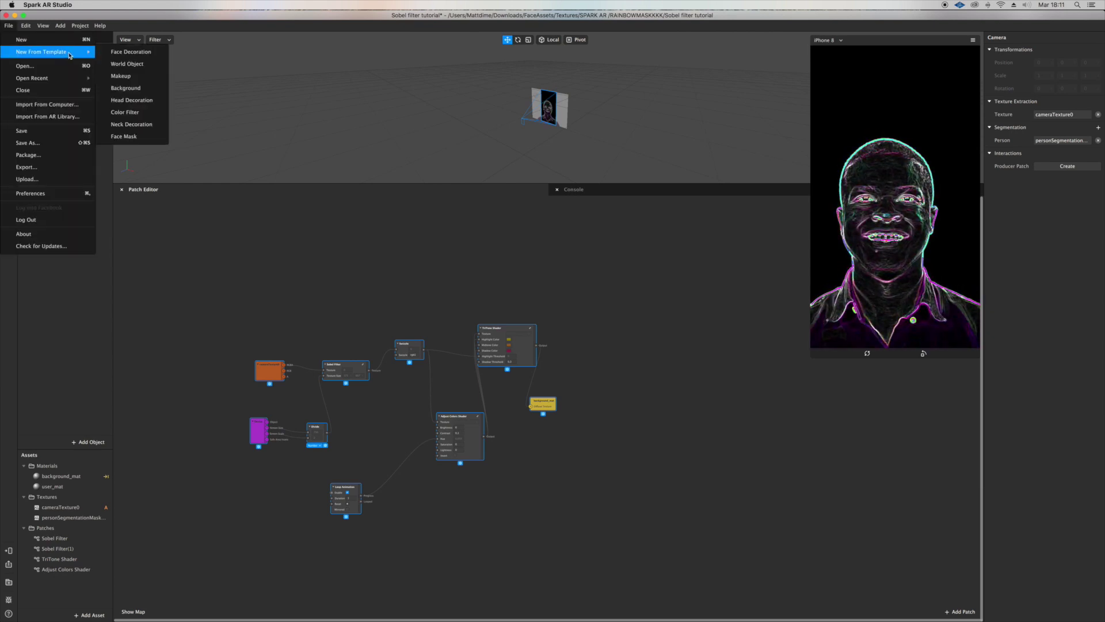
{"action": "left_click", "coordinate": [144, 94]}
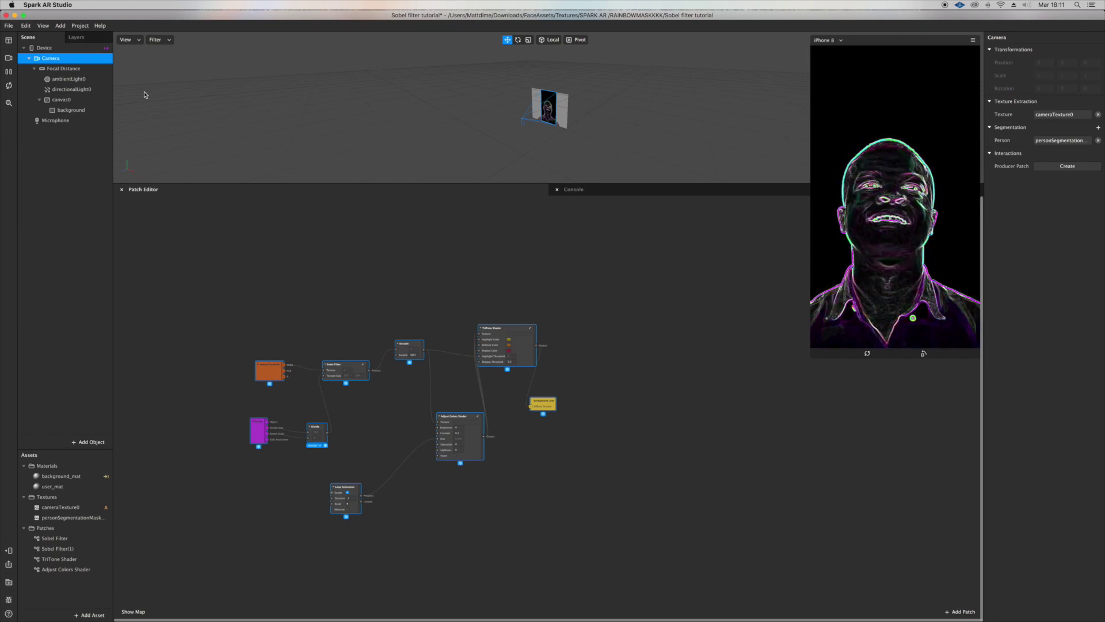
Step: Delete the user object, user_mat, personSegmentationMask and replaceMe from the project
{"action": "key", "text": "Delete"}
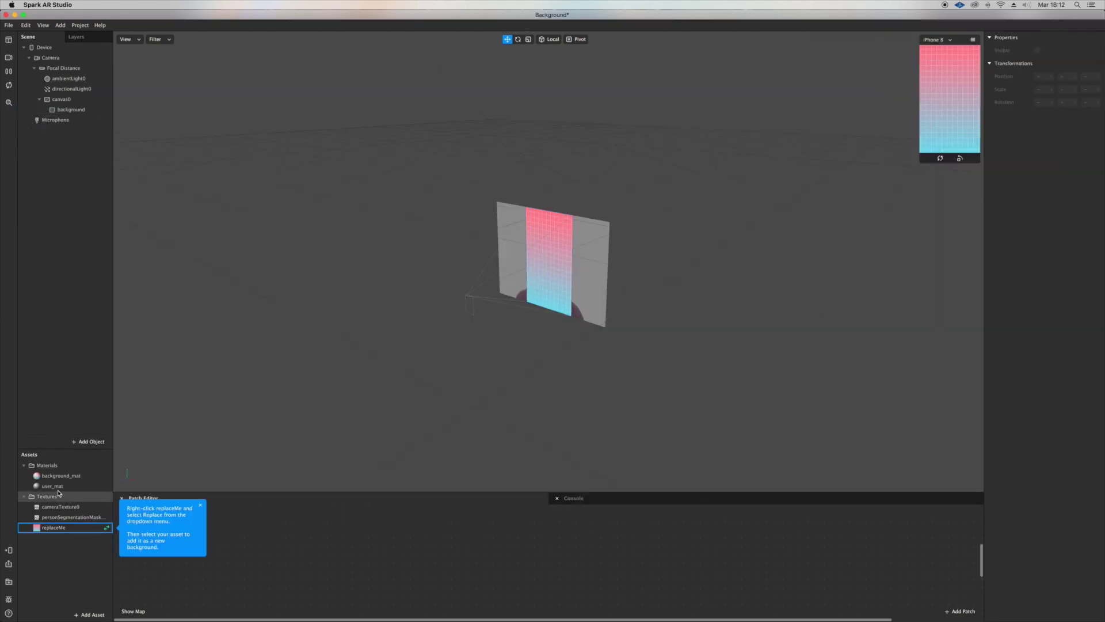
{"action": "left_click", "coordinate": [58, 488]}
{"action": "key", "text": "Delete"}
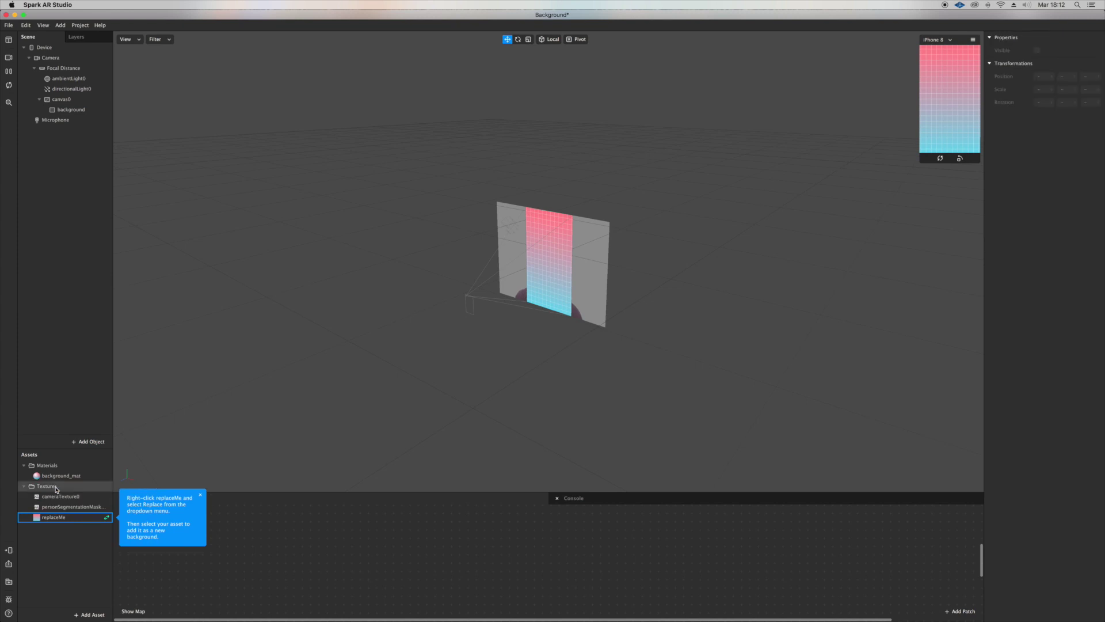
{"action": "left_click", "coordinate": [59, 516]}
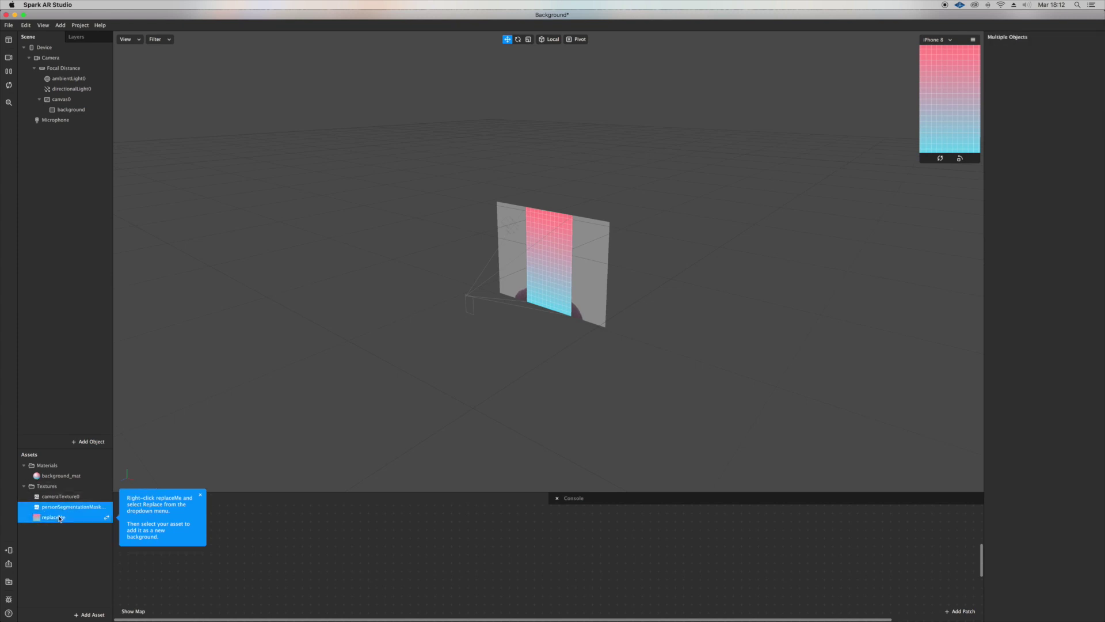
{"action": "key", "text": "Delete"}
{"action": "key", "text": "Return"}
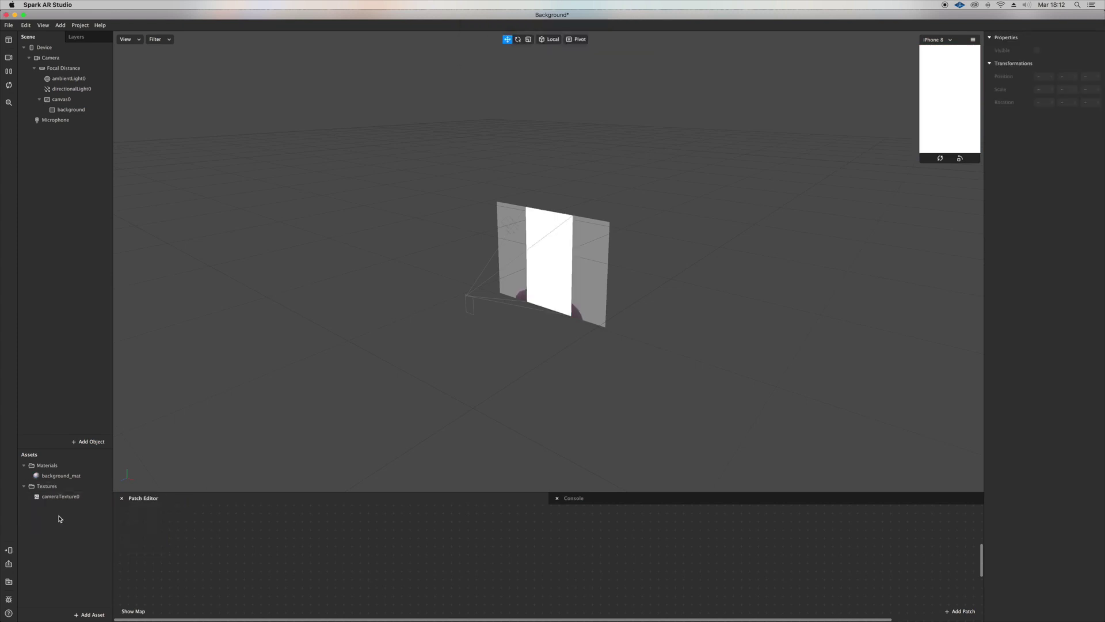
Step: Enlarge the Patch Editor and the simulator preview
{"action": "left_click_drag", "start_coordinate": [322, 492], "coordinate": [327, 335]}
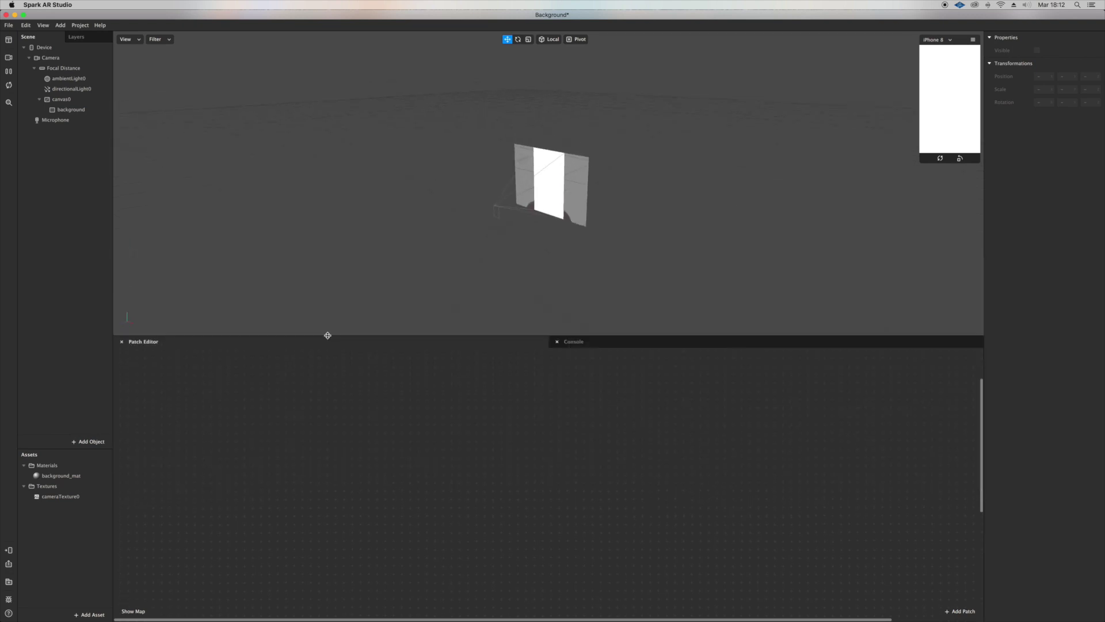
{"action": "left_click_drag", "start_coordinate": [920, 165], "coordinate": [760, 320]}
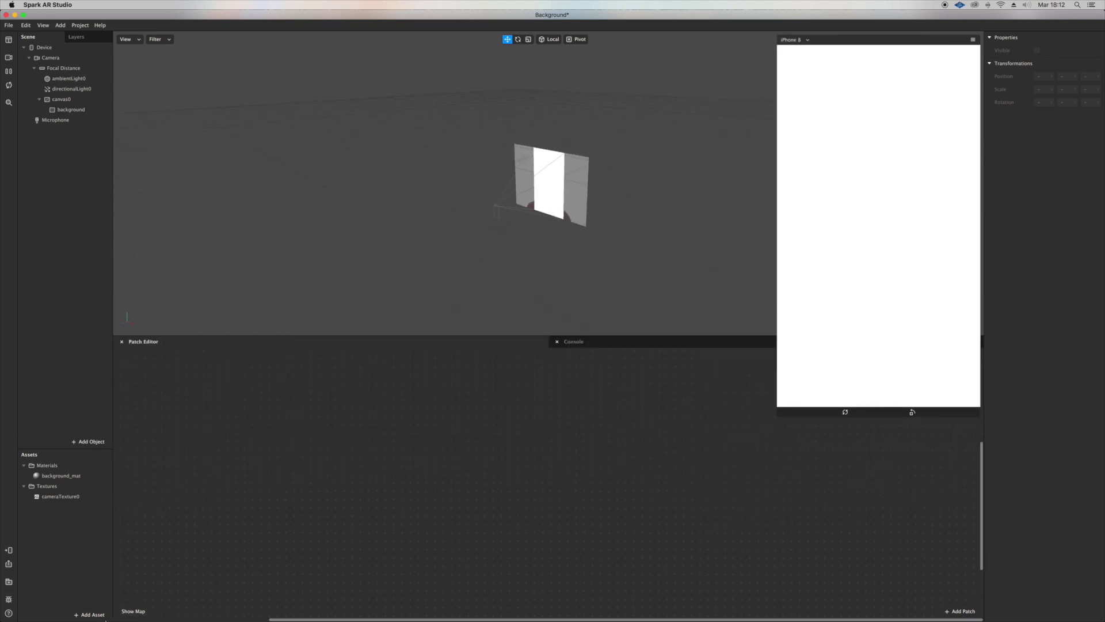
{"action": "left_click", "coordinate": [89, 613]}
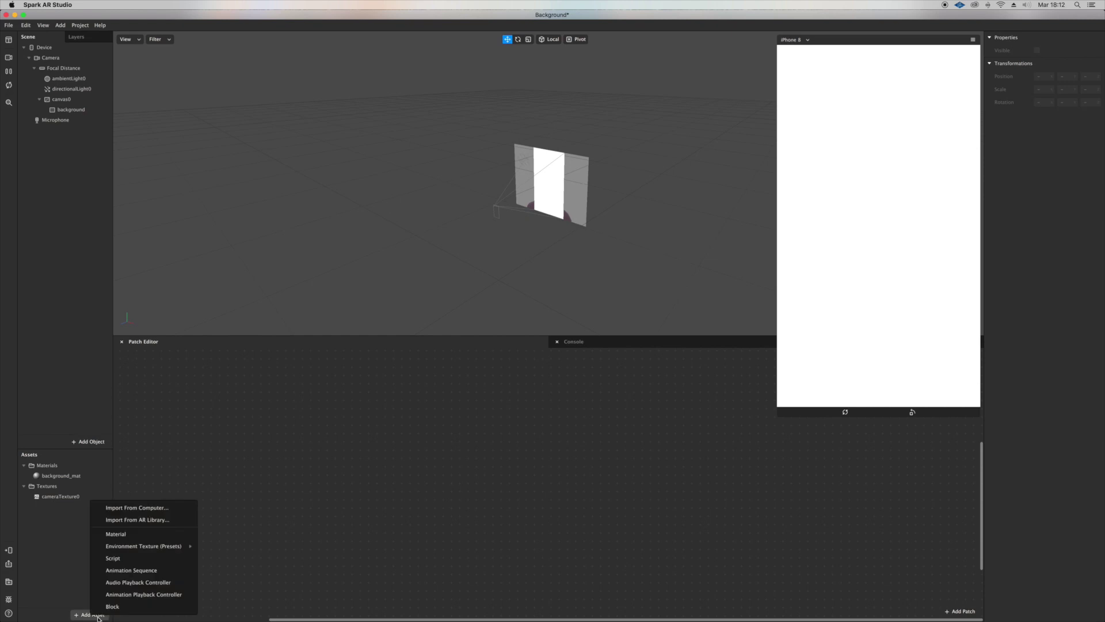
Step: Import the Sobel Filter patch from the AR Library's Patch Assets
{"action": "left_click", "coordinate": [137, 519]}
{"action": "scroll", "coordinate": [682, 354], "scroll_direction": "down", "scroll_amount": 2}
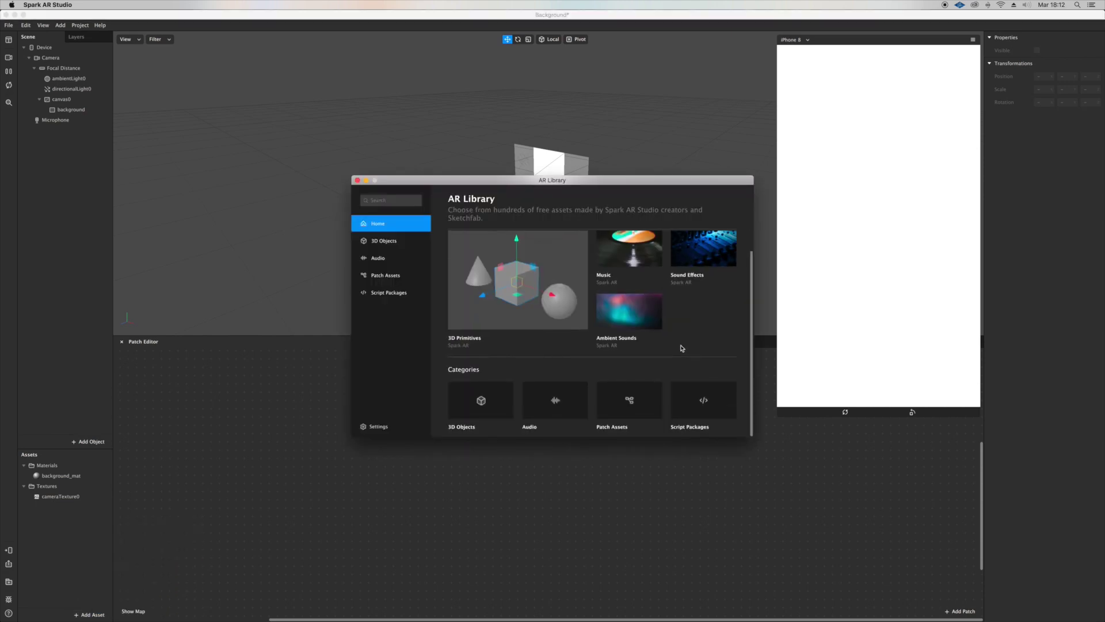
{"action": "left_click", "coordinate": [629, 409]}
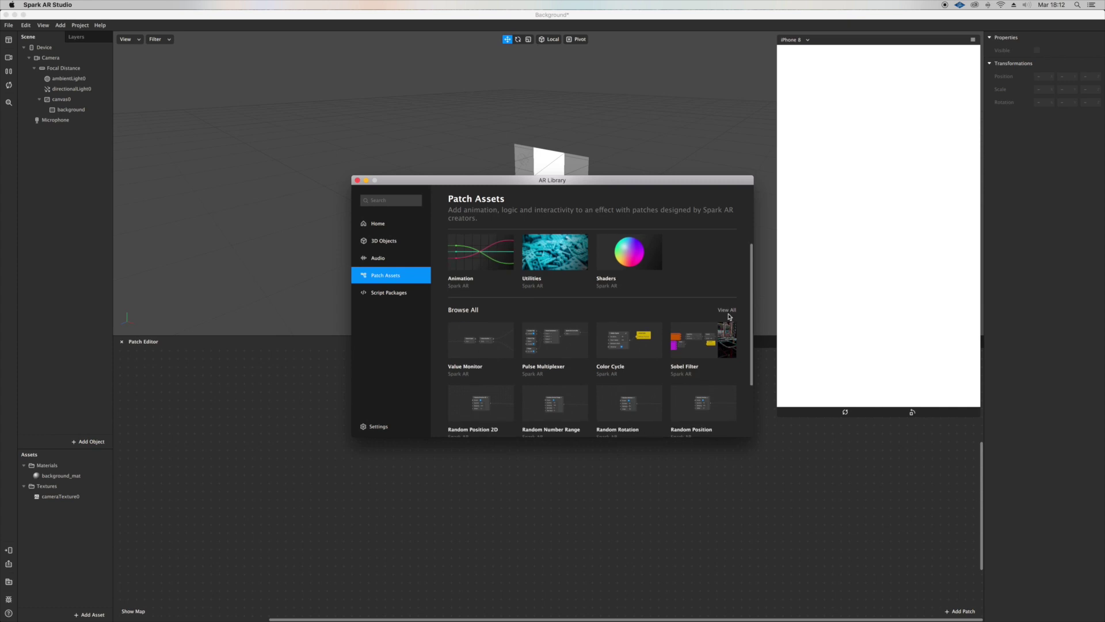
{"action": "left_click", "coordinate": [725, 330]}
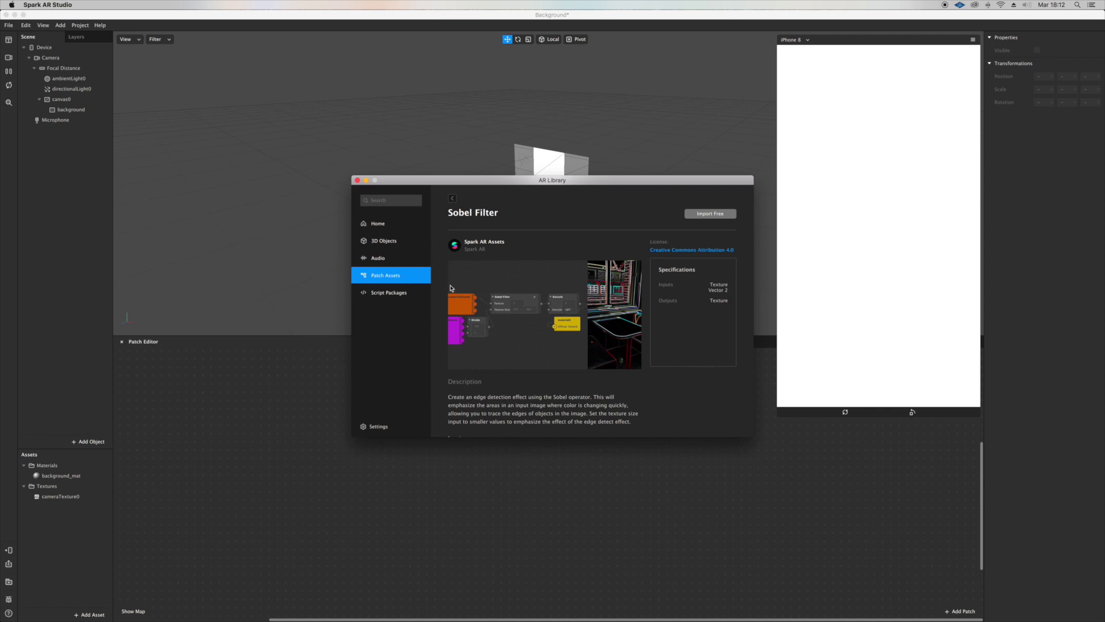
{"action": "left_click", "coordinate": [698, 216]}
Step: Import the Tritone Color and Adjust Colors shaders, then close the AR Library
{"action": "left_click", "coordinate": [453, 199]}
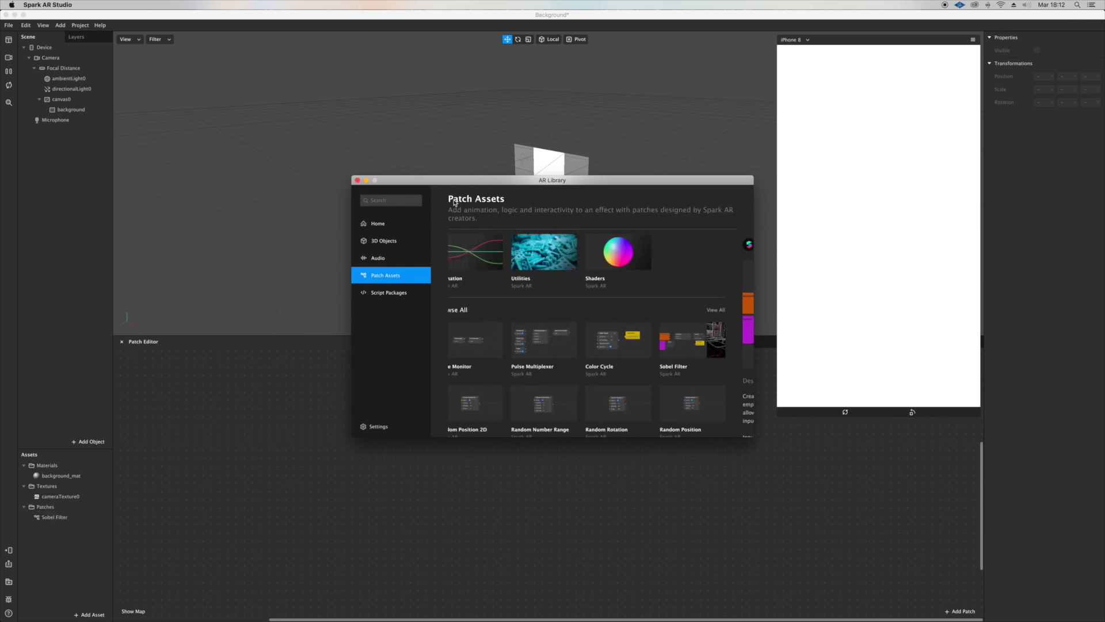
{"action": "left_click", "coordinate": [635, 257]}
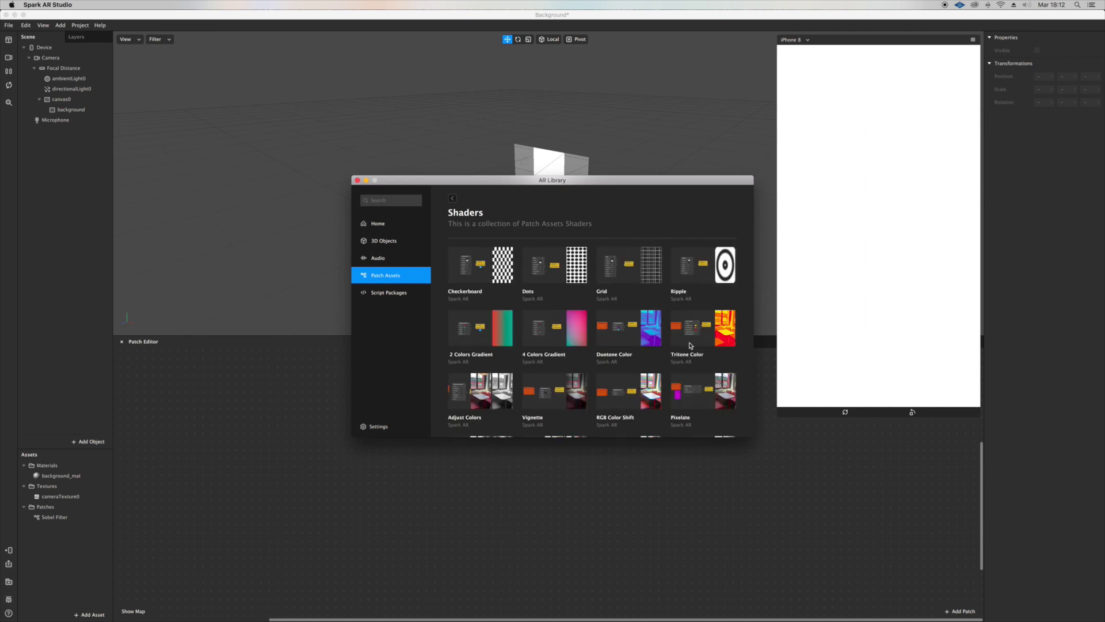
{"action": "scroll", "coordinate": [725, 294], "scroll_direction": "down", "scroll_amount": 2}
{"action": "left_click", "coordinate": [732, 300]}
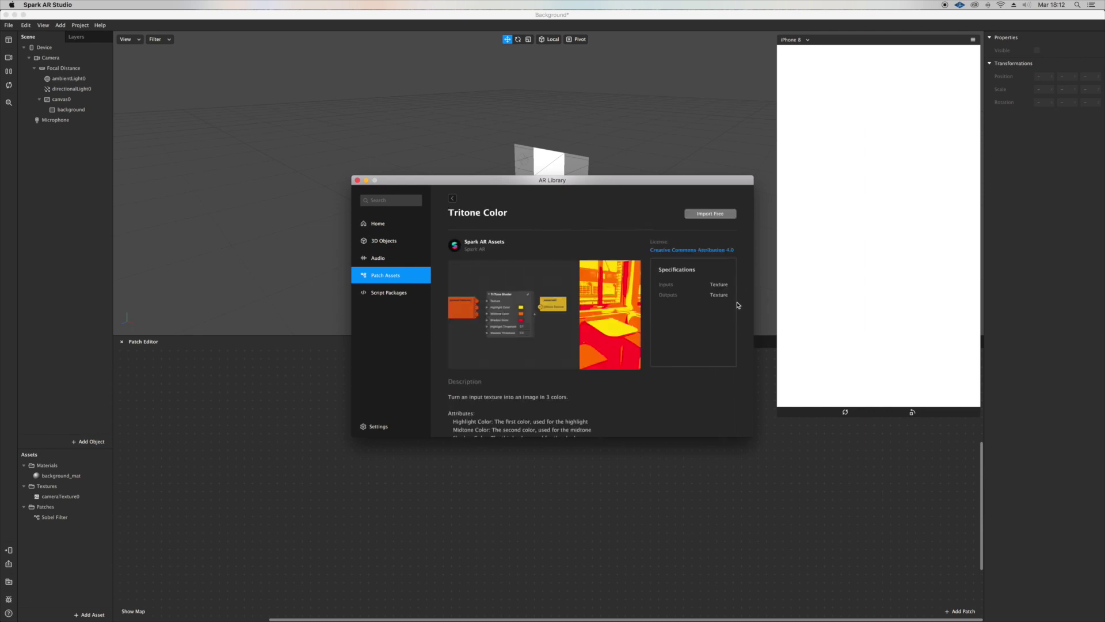
{"action": "left_click", "coordinate": [709, 212]}
{"action": "left_click", "coordinate": [451, 198]}
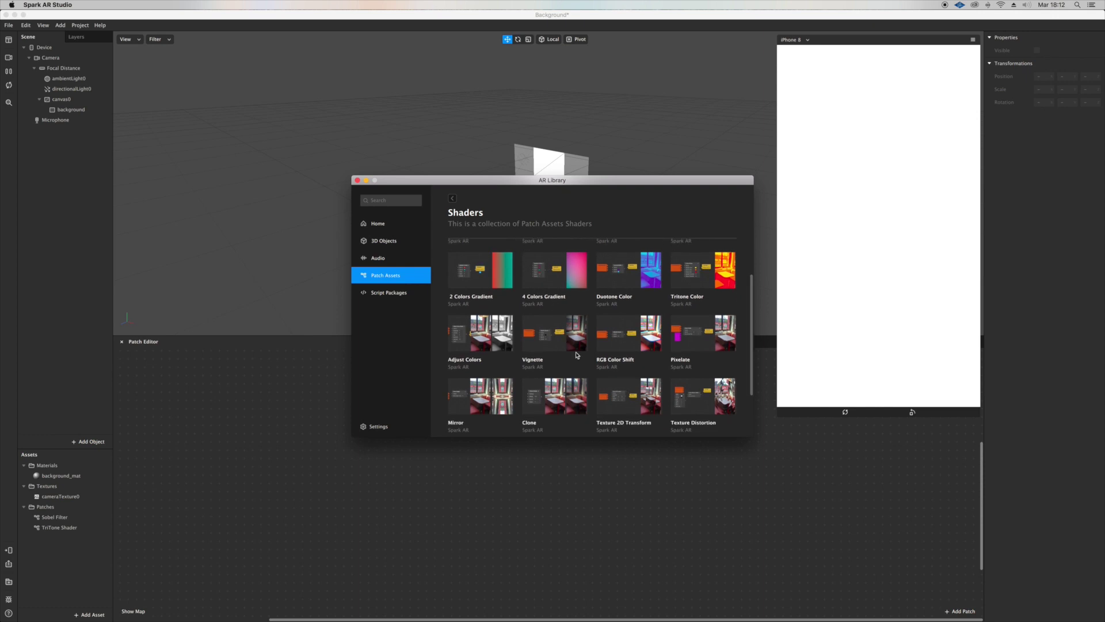
{"action": "left_click", "coordinate": [485, 348]}
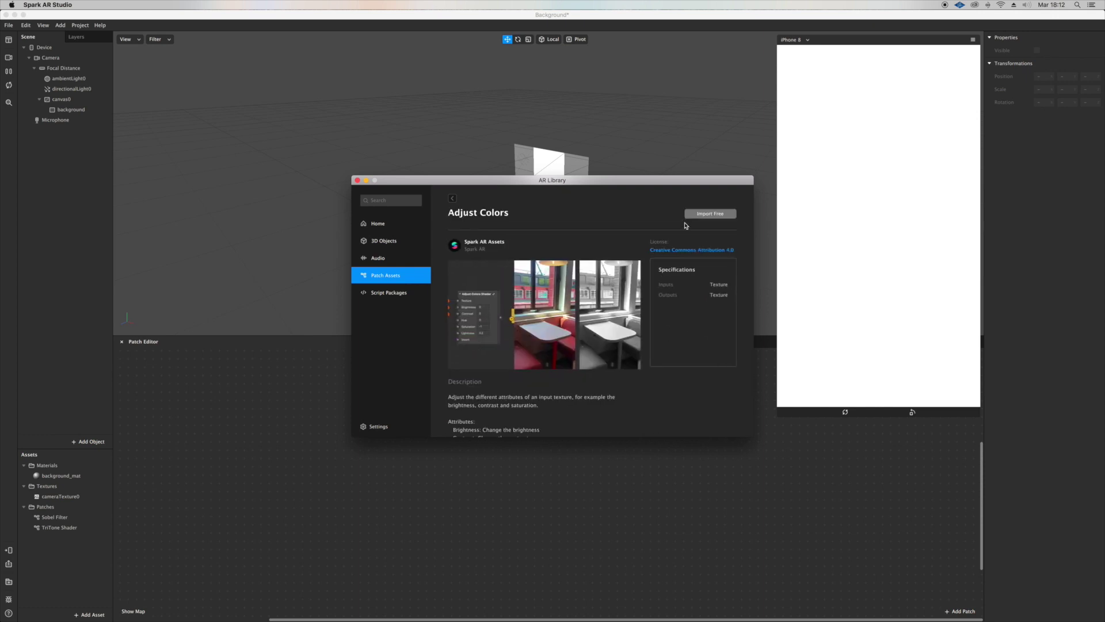
{"action": "left_click", "coordinate": [356, 181]}
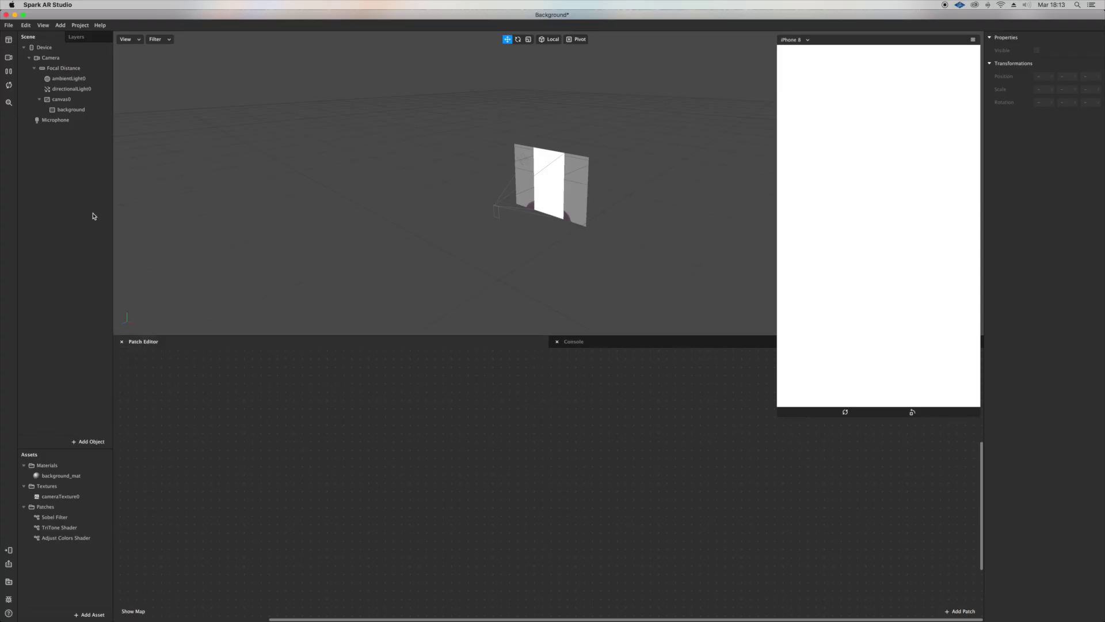
Step: Add background_mat's Diffuse Texture, cameraTexture0 and Sobel Filter patches to the graph
{"action": "left_click", "coordinate": [62, 479]}
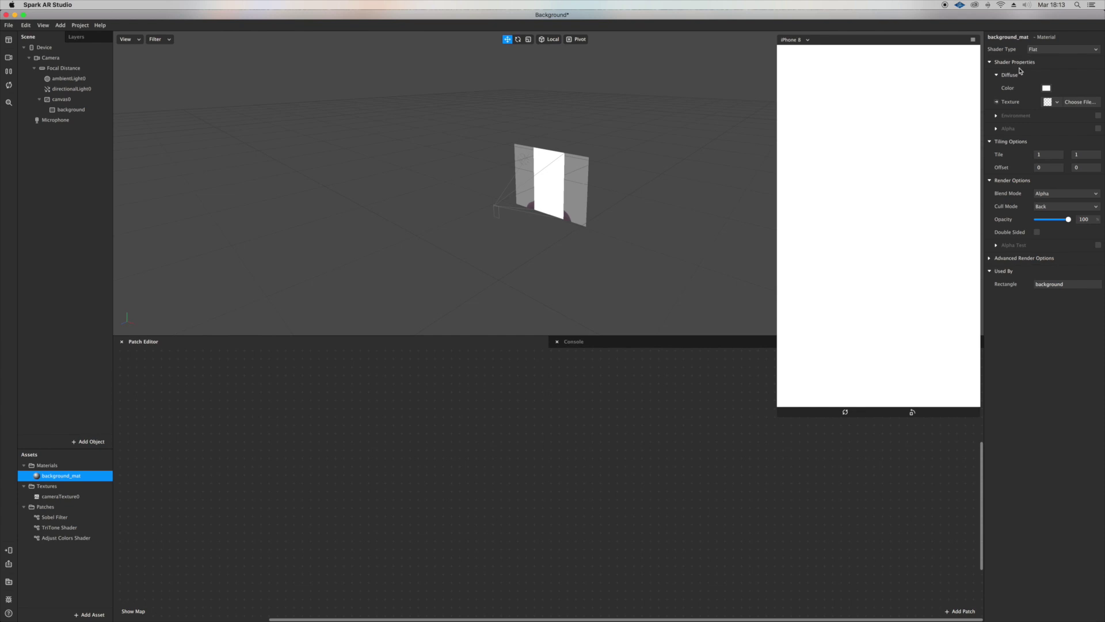
{"action": "left_click", "coordinate": [997, 102]}
{"action": "left_click_drag", "start_coordinate": [578, 496], "coordinate": [661, 417]}
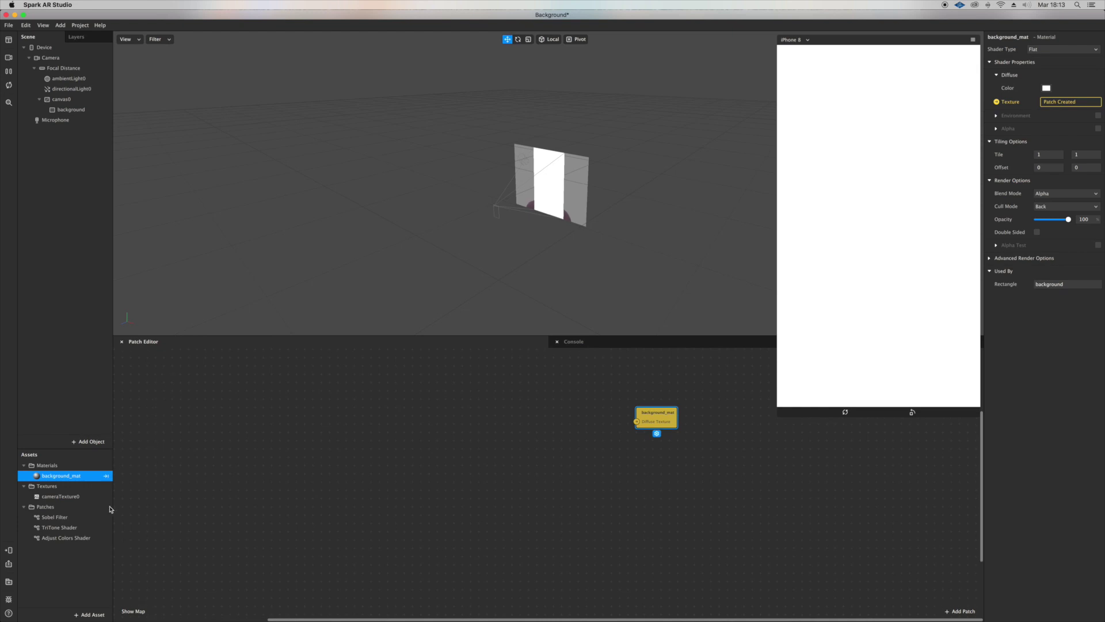
{"action": "left_click_drag", "start_coordinate": [60, 496], "coordinate": [363, 430]}
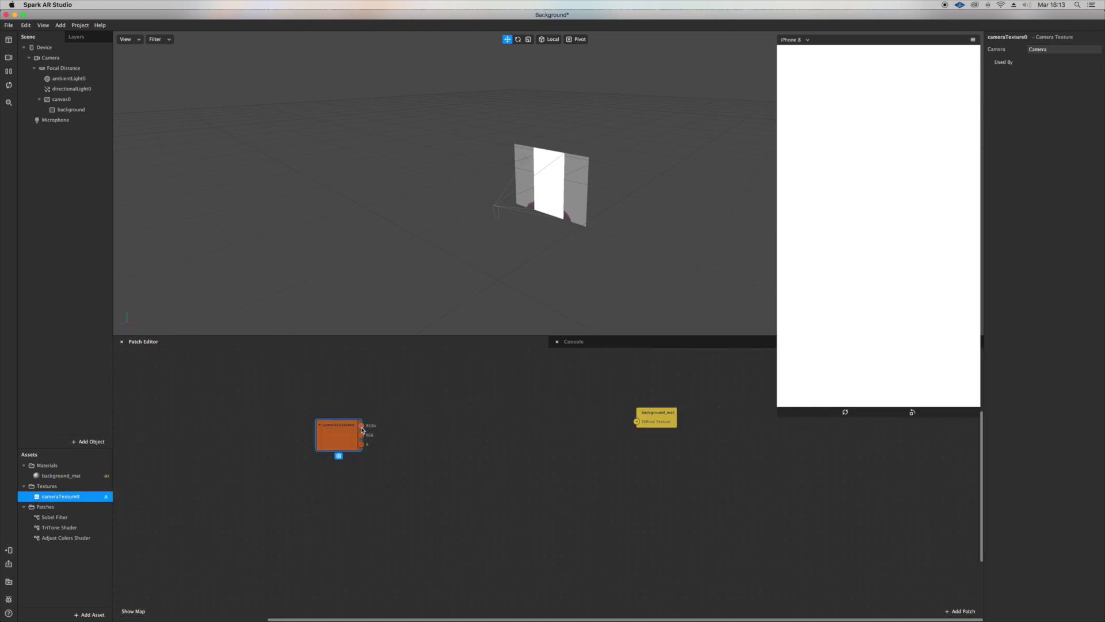
{"action": "mouse_move", "coordinate": [54, 517]}
{"action": "left_mouse_down"}
{"action": "mouse_move", "coordinate": [541, 401]}
{"action": "mouse_move", "coordinate": [484, 402]}
{"action": "left_mouse_up"}
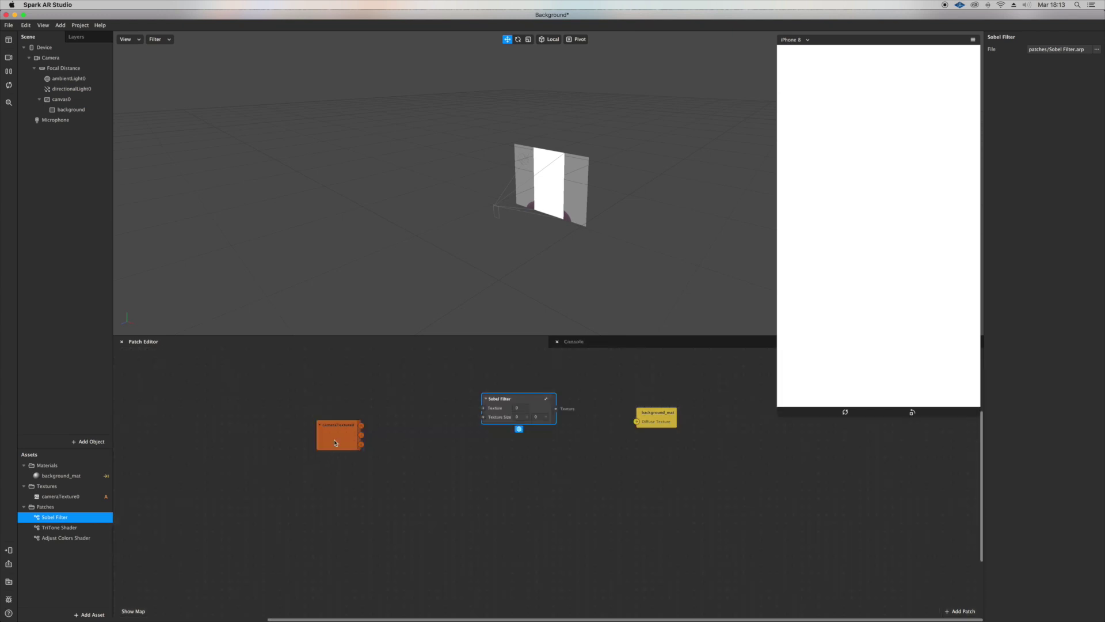
{"action": "left_click_drag", "start_coordinate": [336, 442], "coordinate": [297, 453]}
Step: Reposition Sobel Filter and background_mat, then add Divide and Swizzle patches
{"action": "left_click_drag", "start_coordinate": [548, 413], "coordinate": [503, 419]}
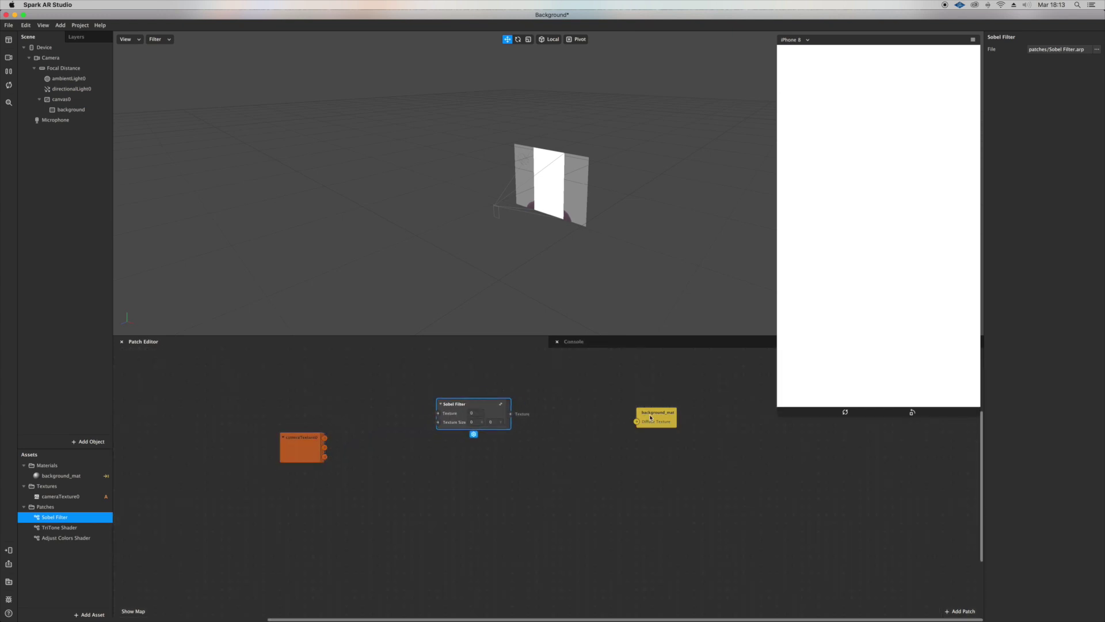
{"action": "left_click_drag", "start_coordinate": [650, 416], "coordinate": [701, 425]}
{"action": "scroll", "coordinate": [377, 520], "scroll_direction": "down", "scroll_amount": 2}
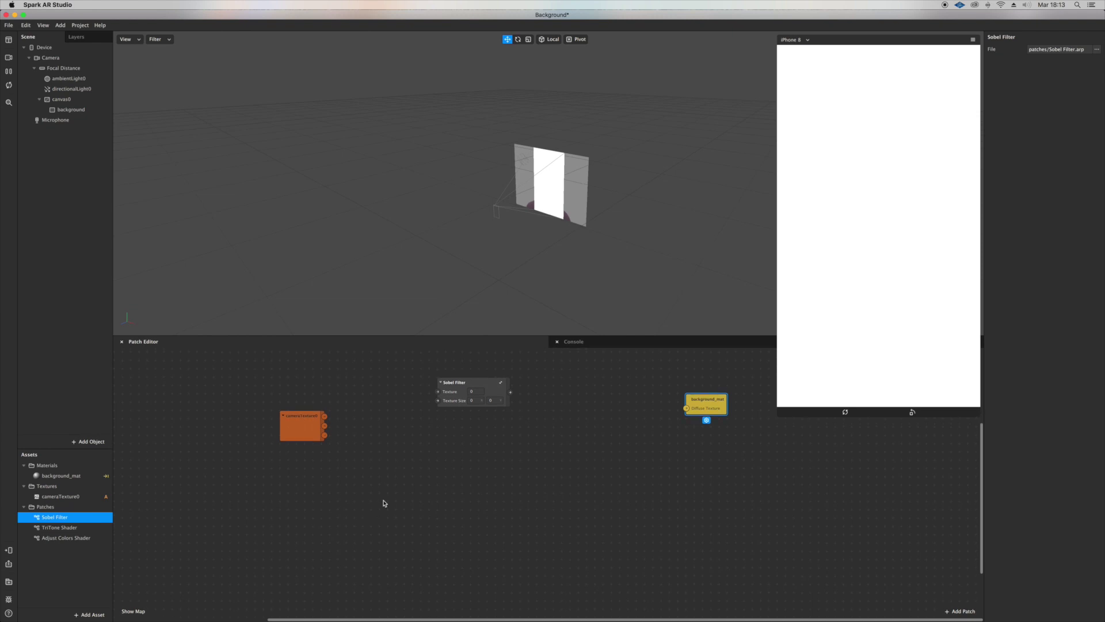
{"action": "right_click", "coordinate": [409, 499]}
{"action": "type", "text": "d"}
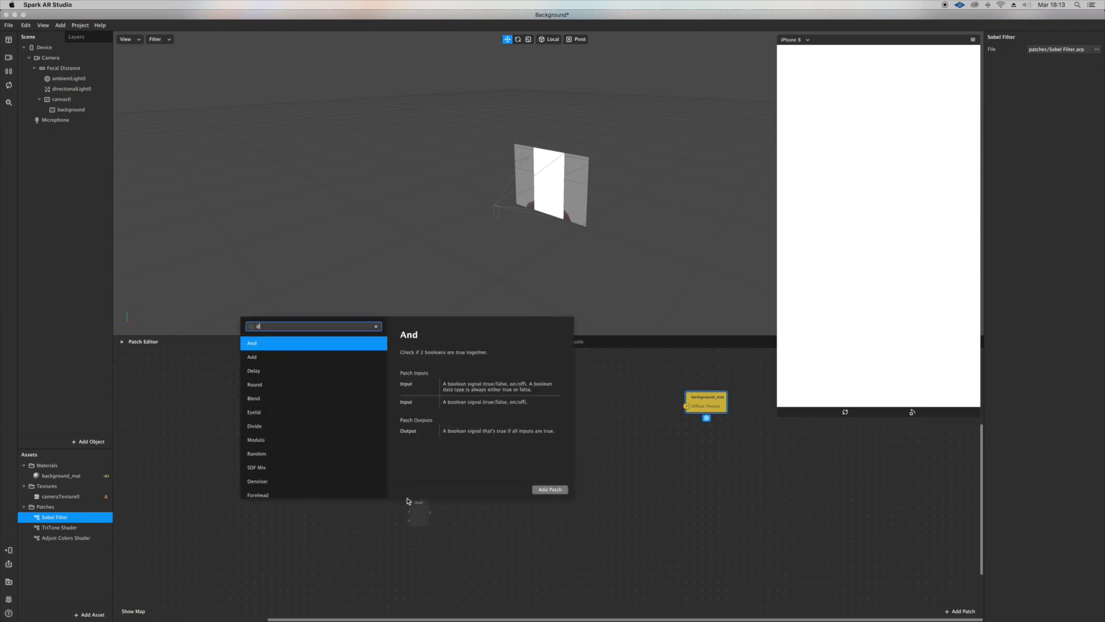
{"action": "type", "text": "ivide"}
{"action": "key", "text": "Return"}
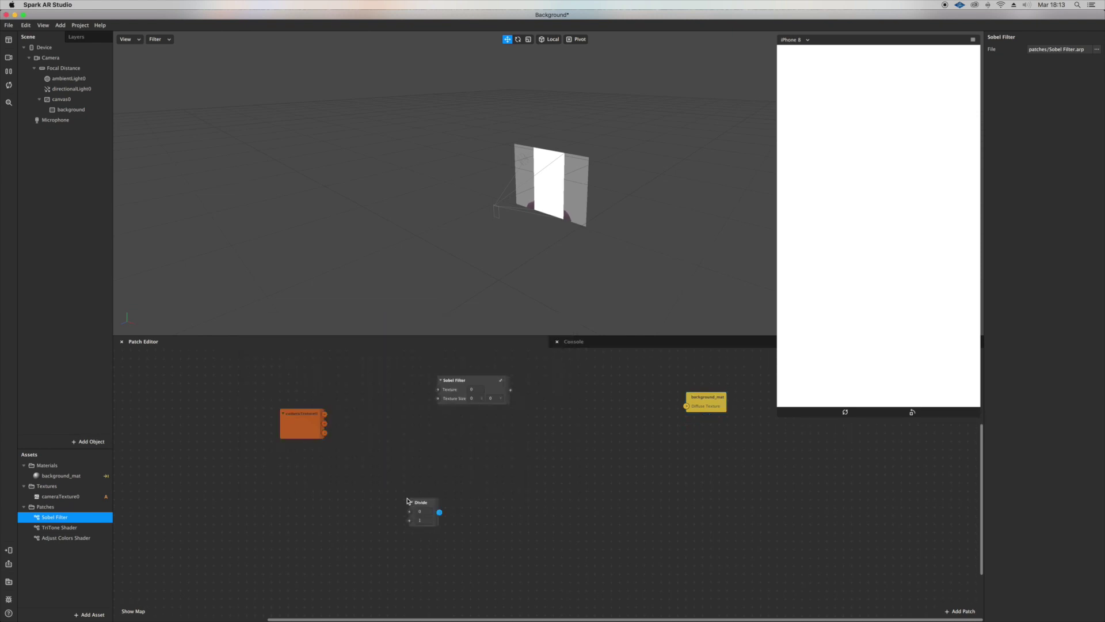
{"action": "scroll", "coordinate": [408, 500], "scroll_direction": "down", "scroll_amount": 1}
{"action": "scroll", "coordinate": [599, 477], "scroll_direction": "up", "scroll_amount": 1}
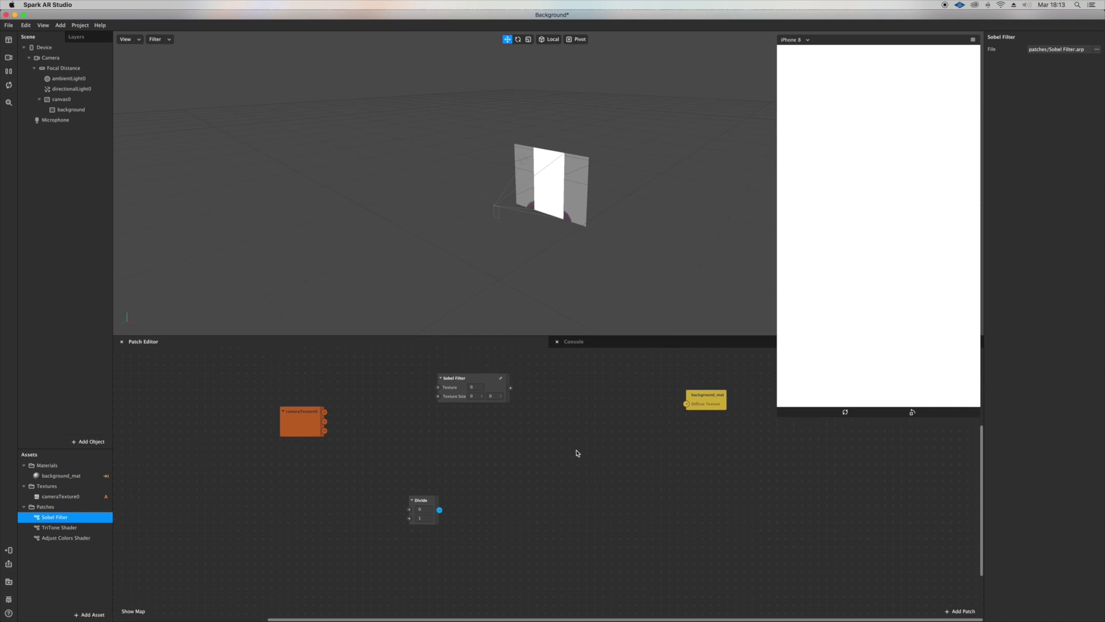
{"action": "scroll", "coordinate": [557, 445], "scroll_direction": "up", "scroll_amount": 1}
{"action": "scroll", "coordinate": [558, 444], "scroll_direction": "up", "scroll_amount": 2}
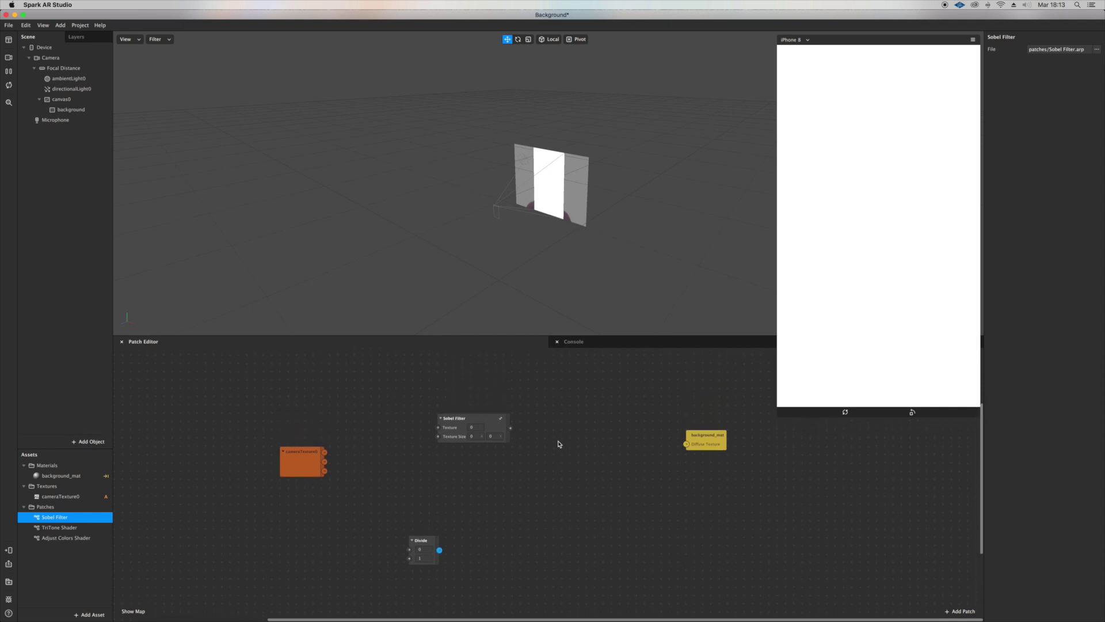
{"action": "right_click", "coordinate": [587, 362]}
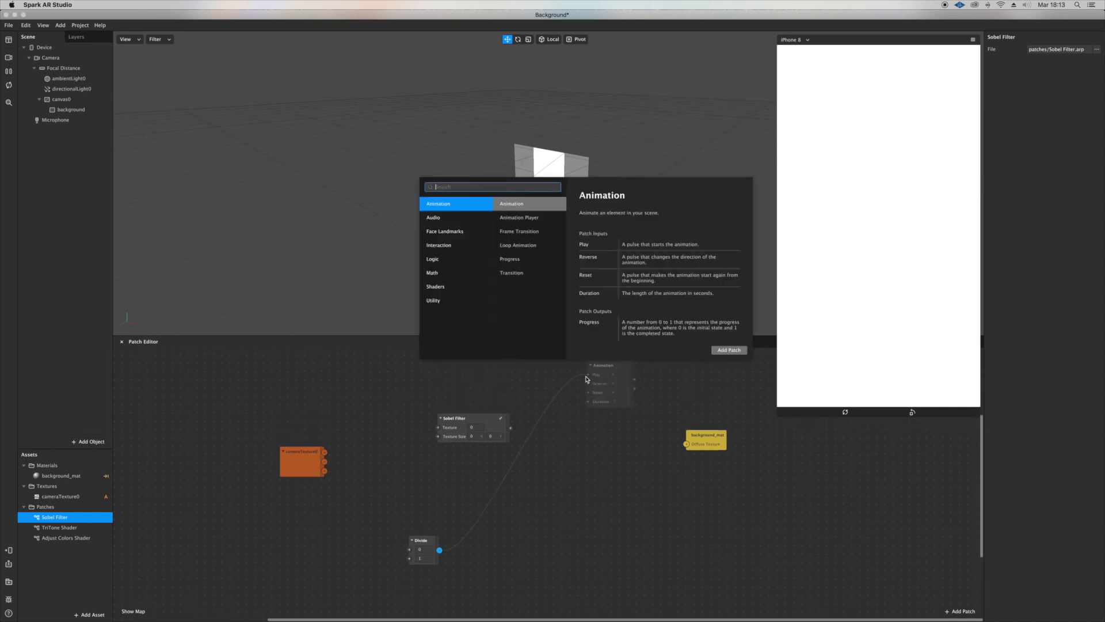
{"action": "left_click", "coordinate": [518, 513]}
{"action": "right_click", "coordinate": [587, 393]}
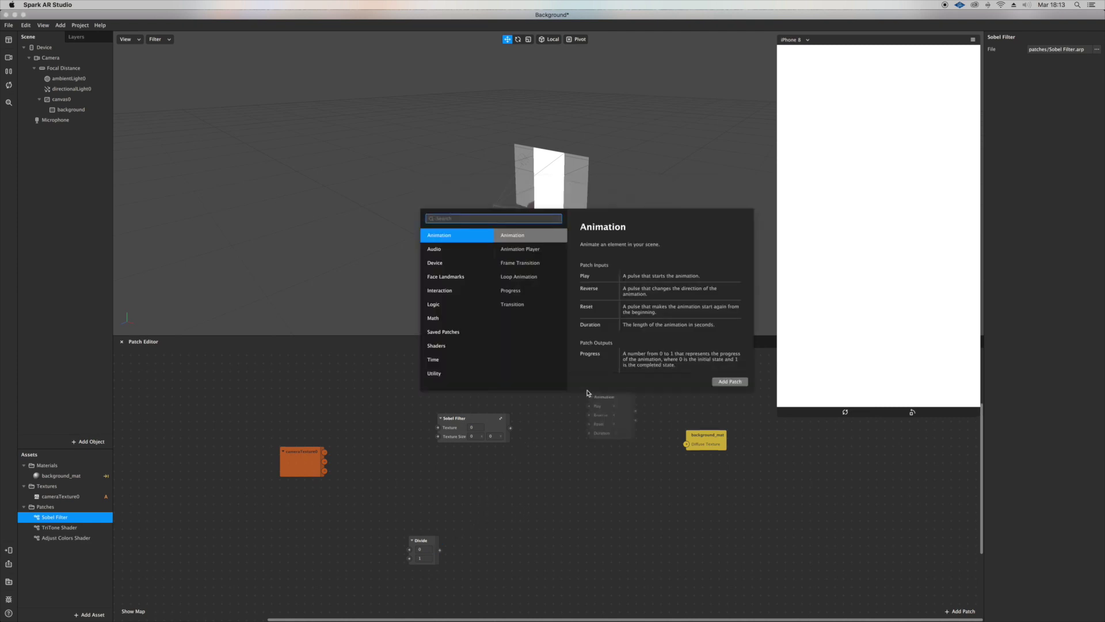
{"action": "type", "text": "swizzl"}
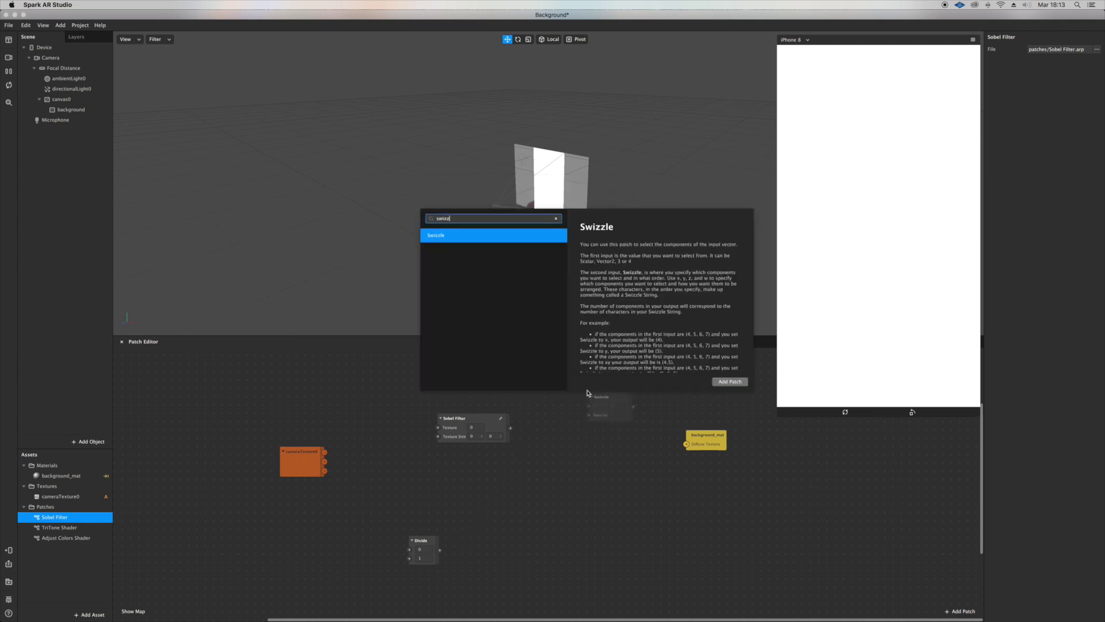
{"action": "key", "text": "Return"}
{"action": "scroll", "coordinate": [587, 393], "scroll_direction": "up", "scroll_amount": 3}
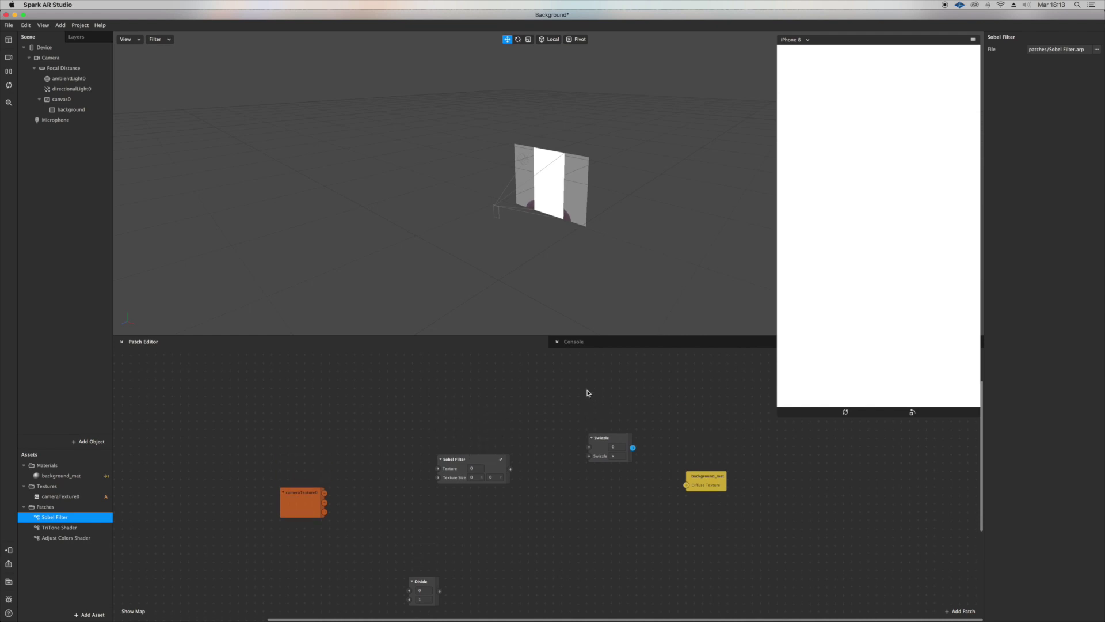
{"action": "scroll", "coordinate": [587, 393], "scroll_direction": "down", "scroll_amount": 2}
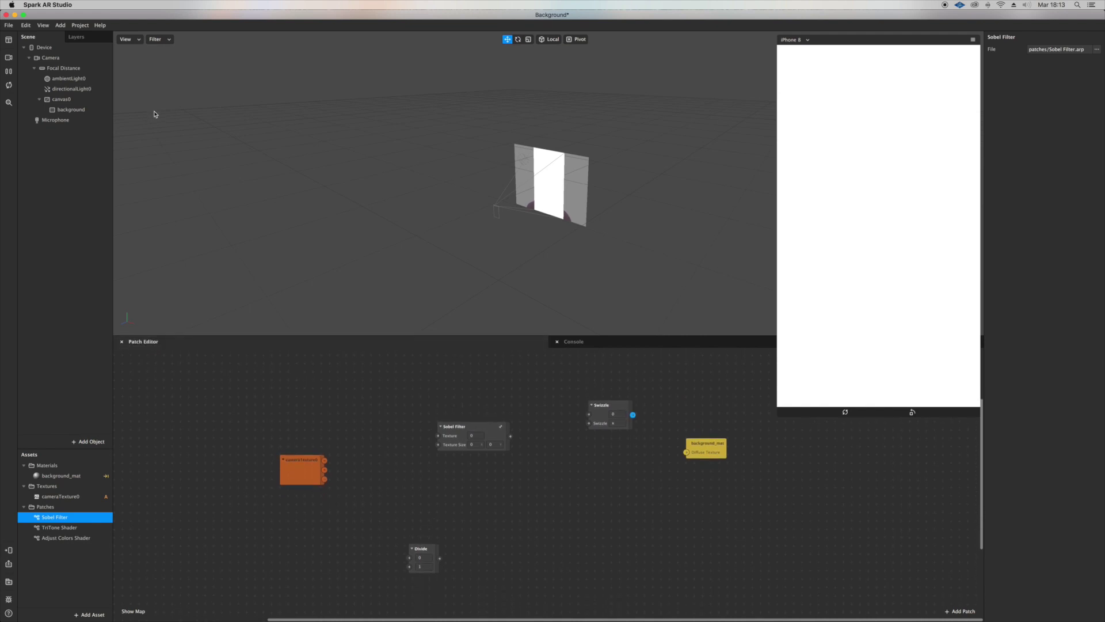
Step: Create a Device patch and wire its Screen Scale into Divide's second input
{"action": "left_click", "coordinate": [43, 49]}
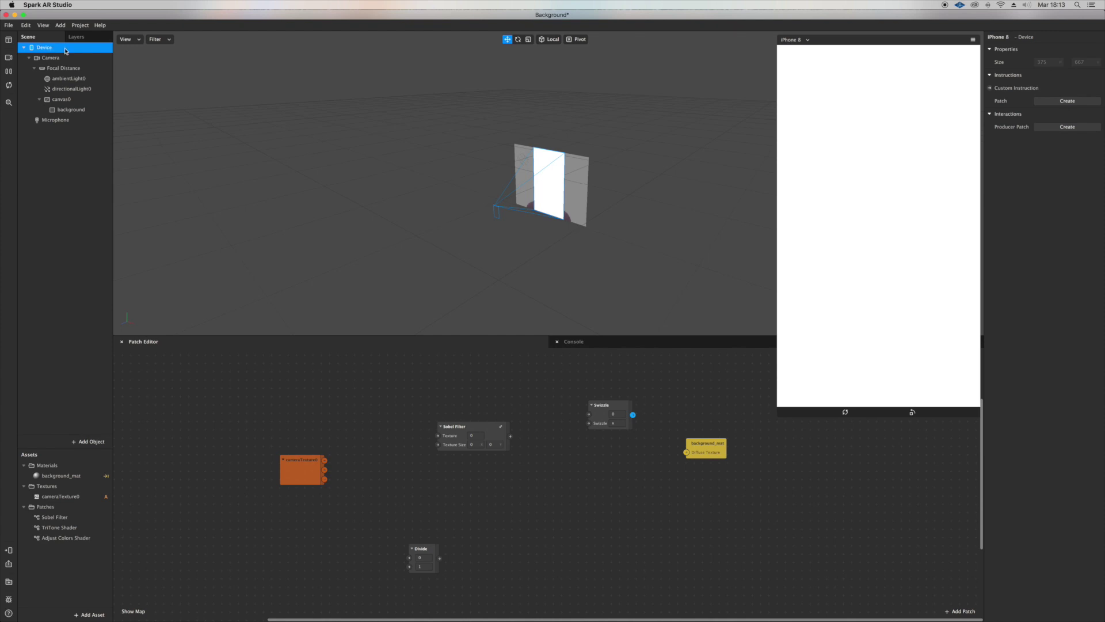
{"action": "right_click", "coordinate": [65, 50]}
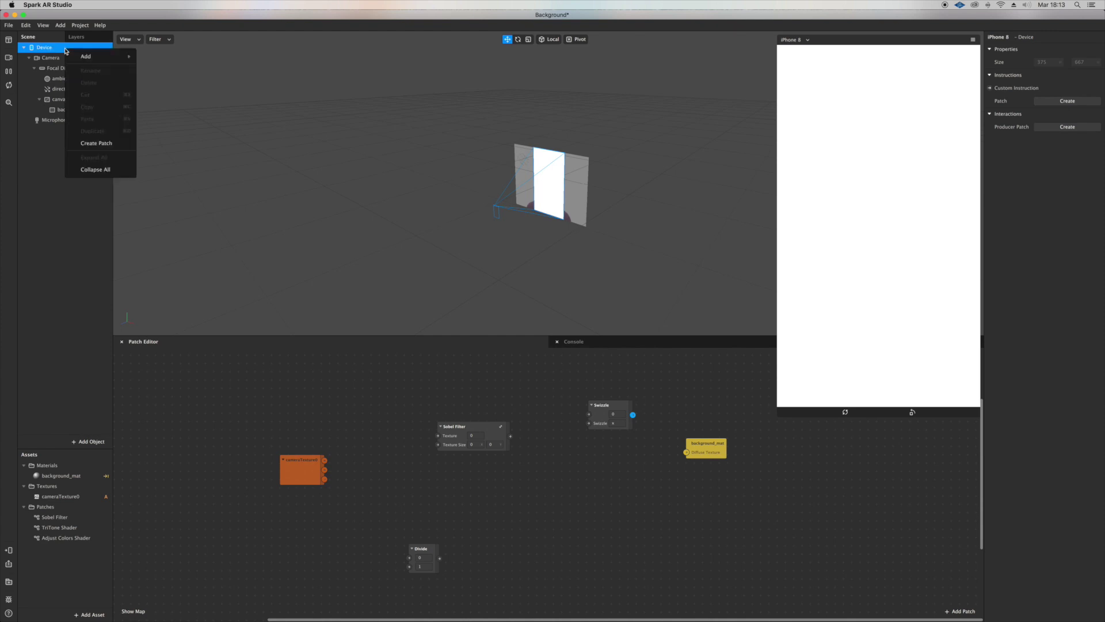
{"action": "left_click", "coordinate": [114, 142]}
{"action": "scroll", "coordinate": [515, 466], "scroll_direction": "down", "scroll_amount": 2}
{"action": "left_click_drag", "start_coordinate": [575, 471], "coordinate": [320, 524]}
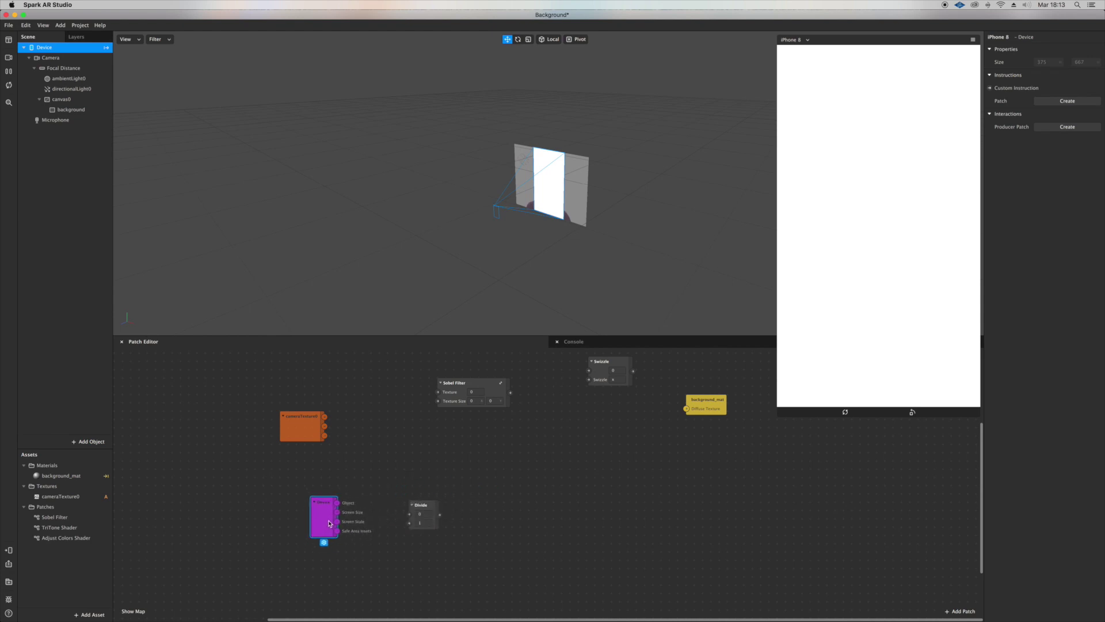
{"action": "left_click", "coordinate": [362, 458]}
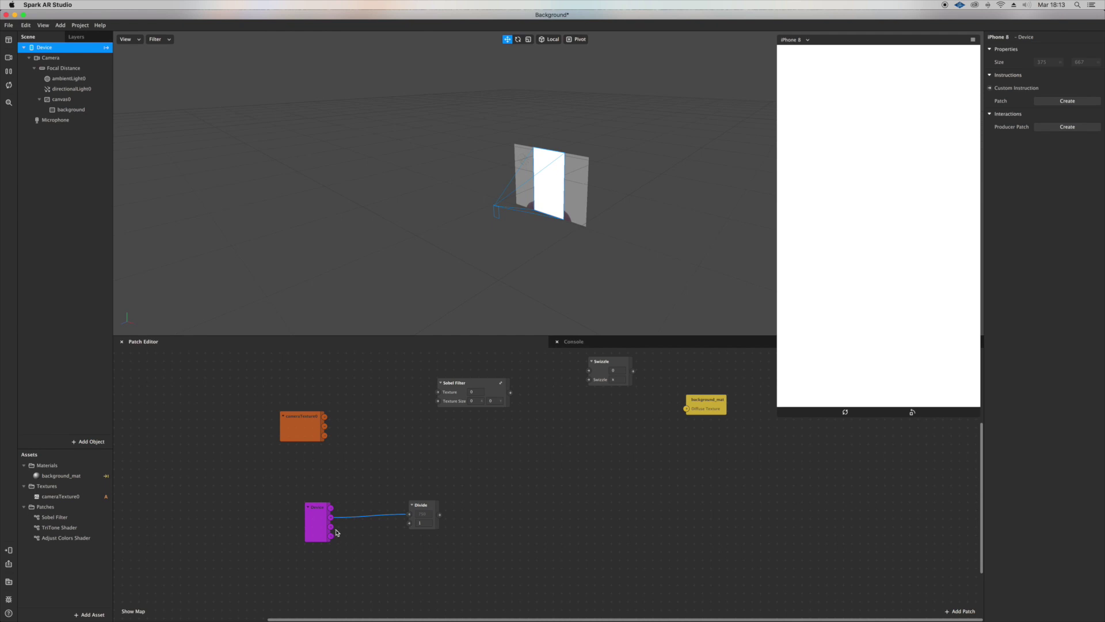
{"action": "left_click_drag", "start_coordinate": [332, 529], "coordinate": [409, 523]}
Step: Feed Divide into Sobel Texture Size; chain cameraTexture0, Sobel Filter, Swizzle into background_mat
{"action": "left_click_drag", "start_coordinate": [437, 403], "coordinate": [437, 406]}
{"action": "scroll", "coordinate": [456, 406], "scroll_direction": "up", "scroll_amount": 3}
{"action": "scroll", "coordinate": [456, 406], "scroll_direction": "up", "scroll_amount": 3}
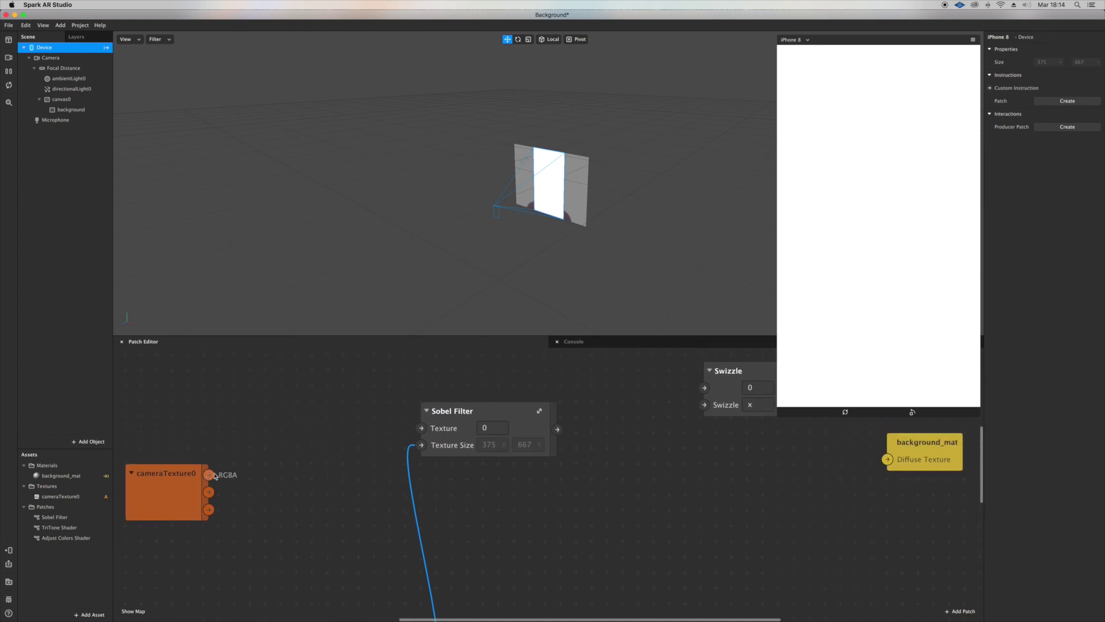
{"action": "left_click_drag", "start_coordinate": [214, 475], "coordinate": [420, 430]}
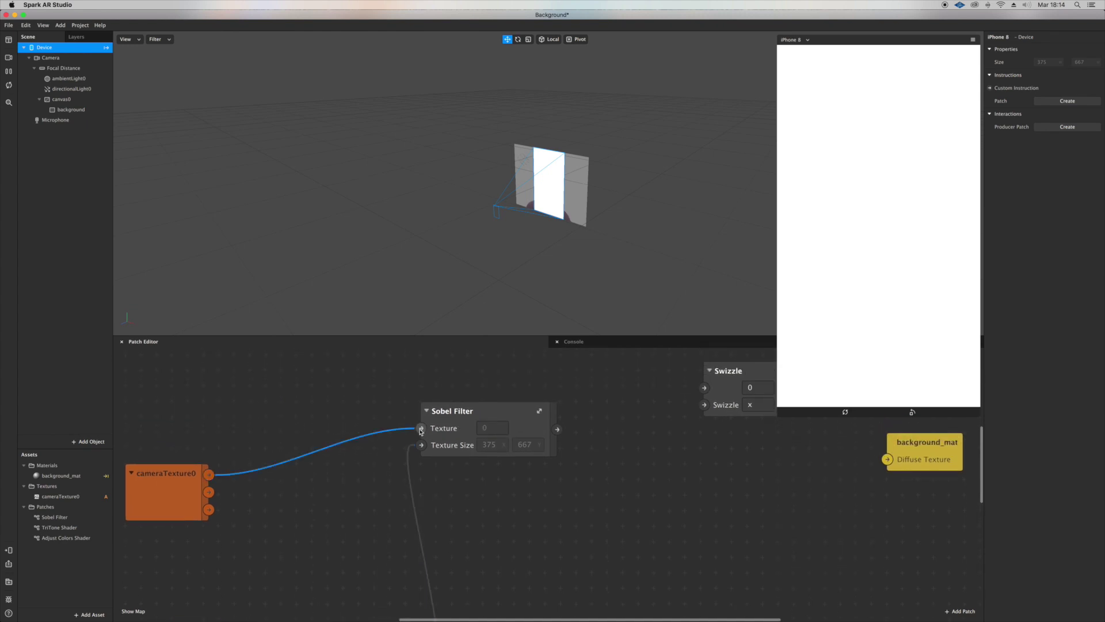
{"action": "scroll", "coordinate": [415, 436], "scroll_direction": "right", "scroll_amount": 5}
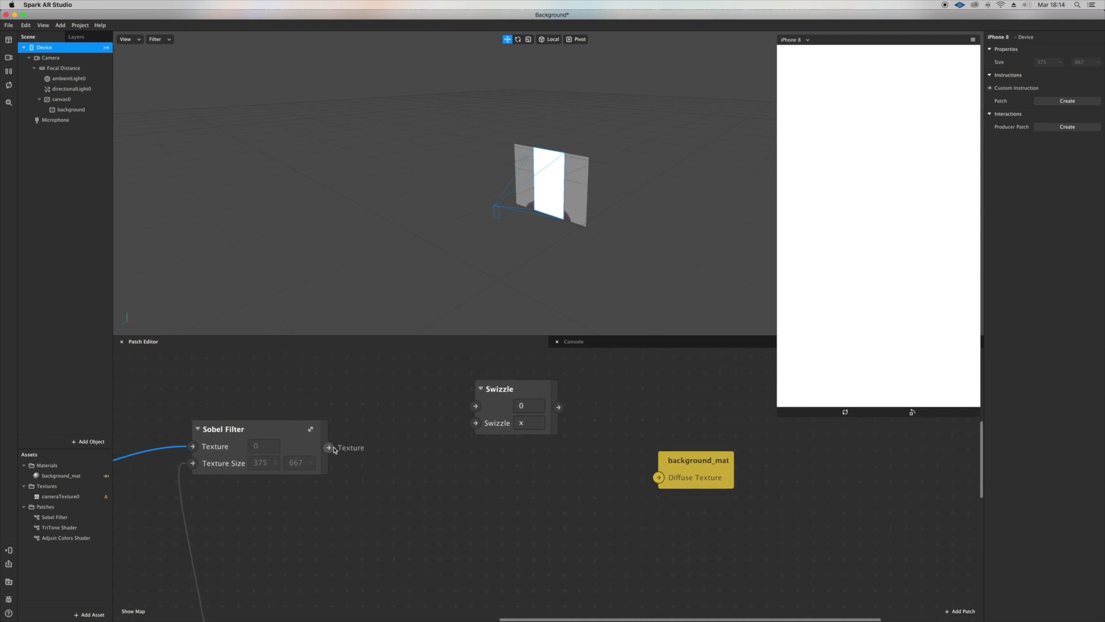
{"action": "left_click_drag", "start_coordinate": [329, 447], "coordinate": [474, 405]}
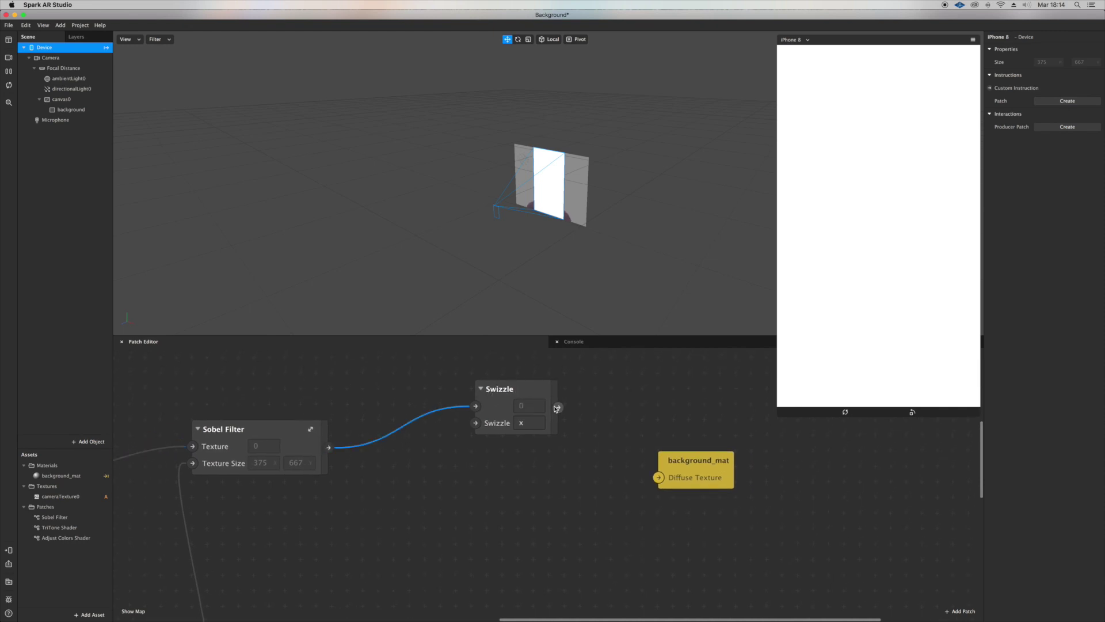
{"action": "left_click_drag", "start_coordinate": [560, 409], "coordinate": [658, 477]}
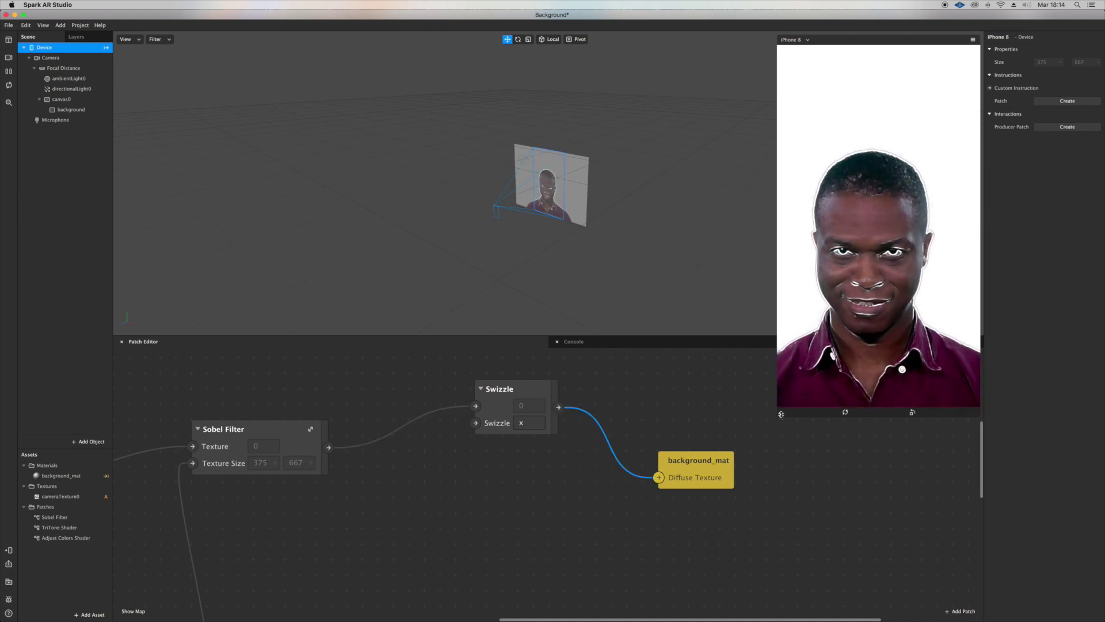
{"action": "left_click_drag", "start_coordinate": [748, 452], "coordinate": [734, 457]}
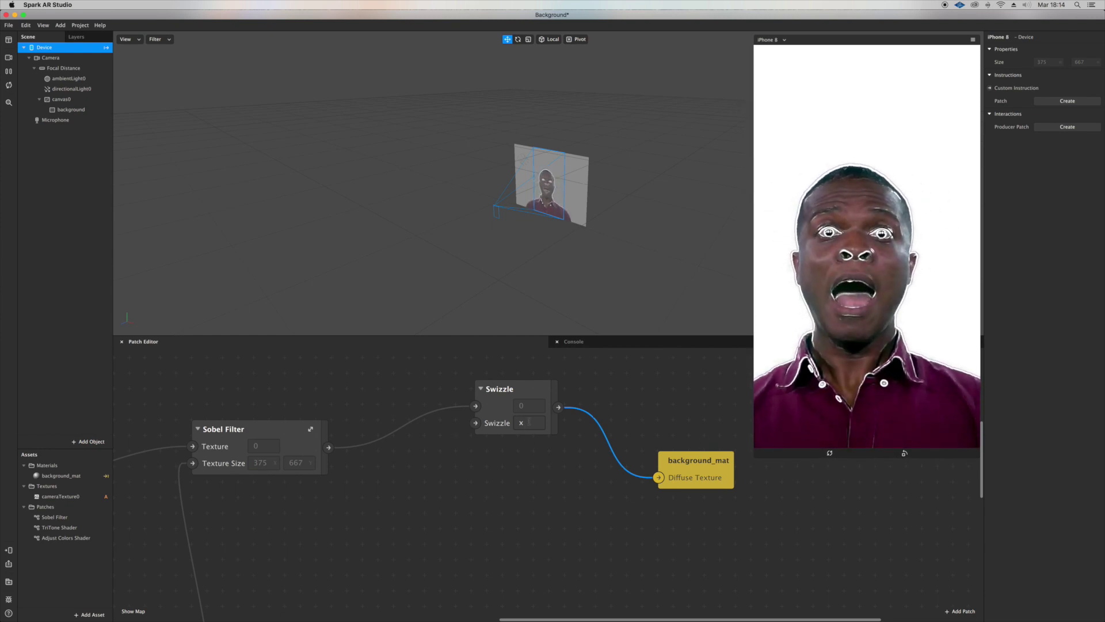
{"action": "left_click", "coordinate": [523, 422]}
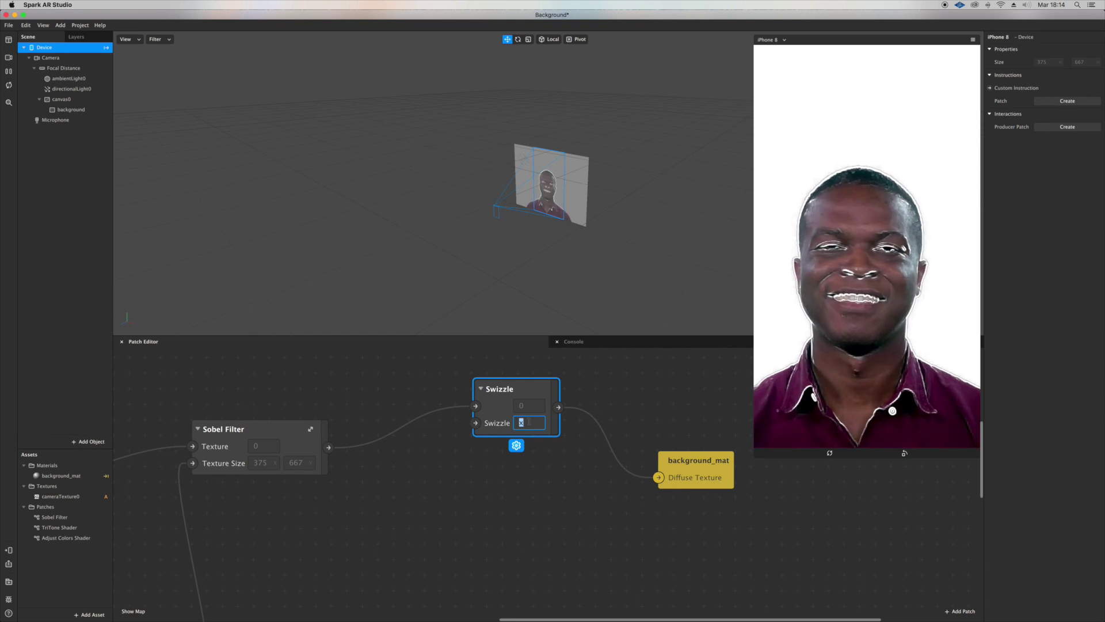
{"action": "type", "text": "rgb1"}
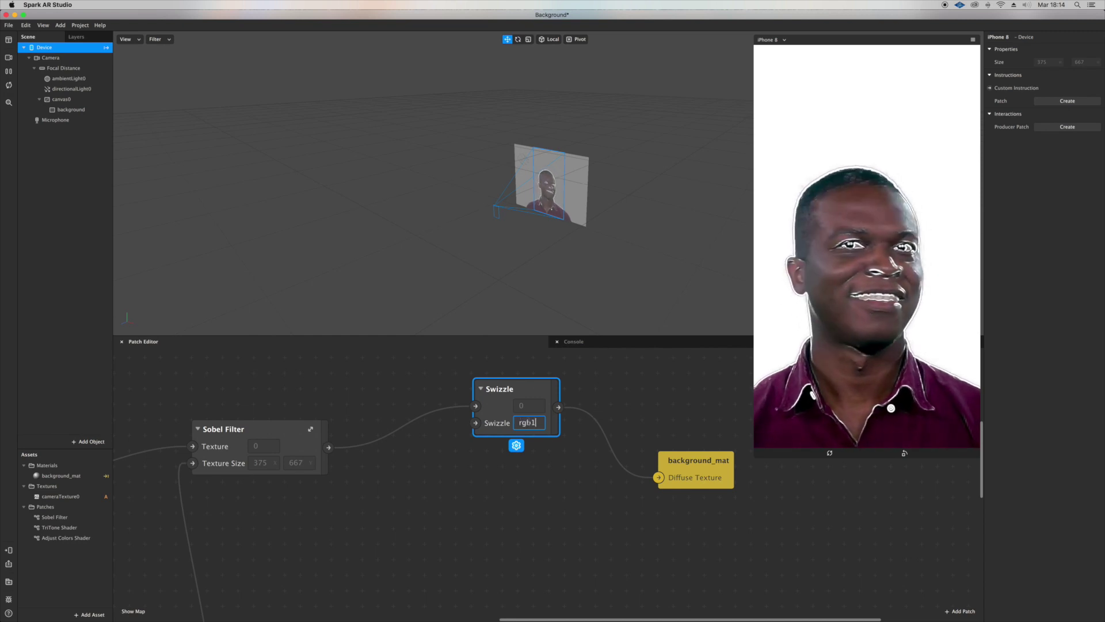
Step: Enter rgb1 as the Swizzle pattern, then enlarge the graph and shift background_mat
{"action": "key", "text": "Return"}
{"action": "scroll", "coordinate": [518, 462], "scroll_direction": "down", "scroll_amount": 2}
{"action": "scroll", "coordinate": [510, 469], "scroll_direction": "down", "scroll_amount": 5}
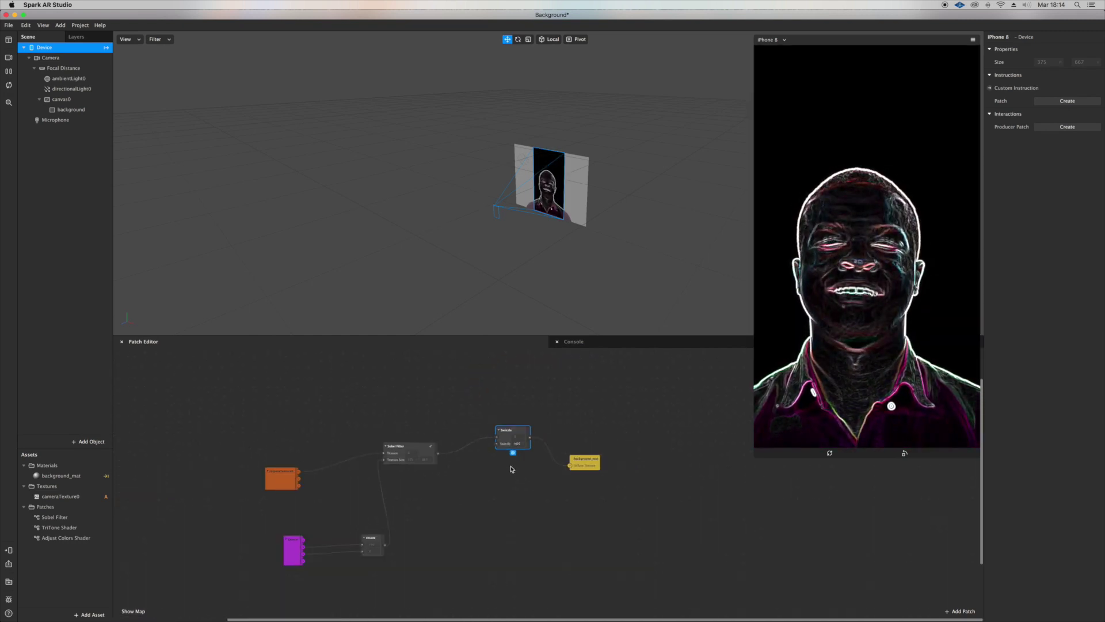
{"action": "scroll", "coordinate": [511, 469], "scroll_direction": "up", "scroll_amount": 5}
{"action": "scroll", "coordinate": [510, 469], "scroll_direction": "down", "scroll_amount": 3}
{"action": "scroll", "coordinate": [509, 469], "scroll_direction": "down", "scroll_amount": 3}
{"action": "scroll", "coordinate": [510, 463], "scroll_direction": "down", "scroll_amount": 3}
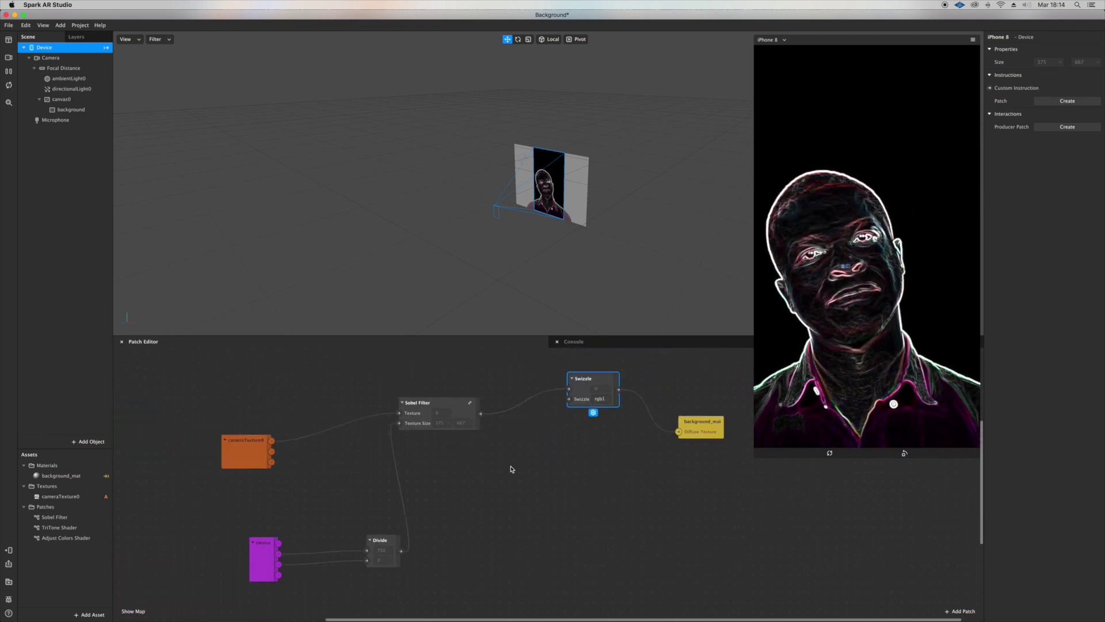
{"action": "left_click_drag", "start_coordinate": [504, 335], "coordinate": [463, 267]}
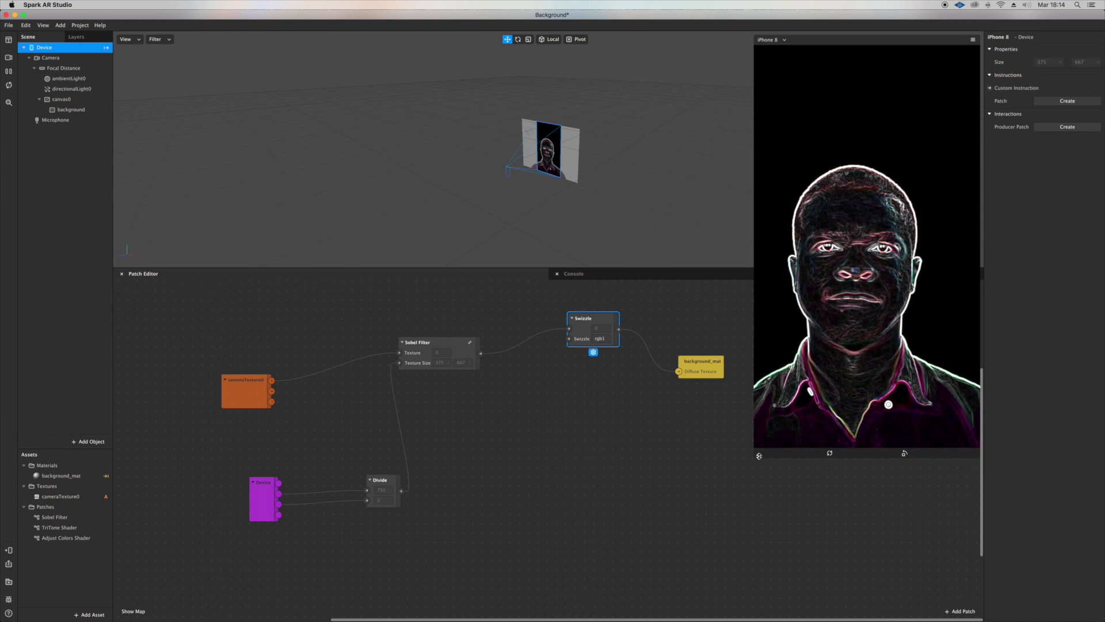
{"action": "left_click_drag", "start_coordinate": [707, 361], "coordinate": [801, 465]}
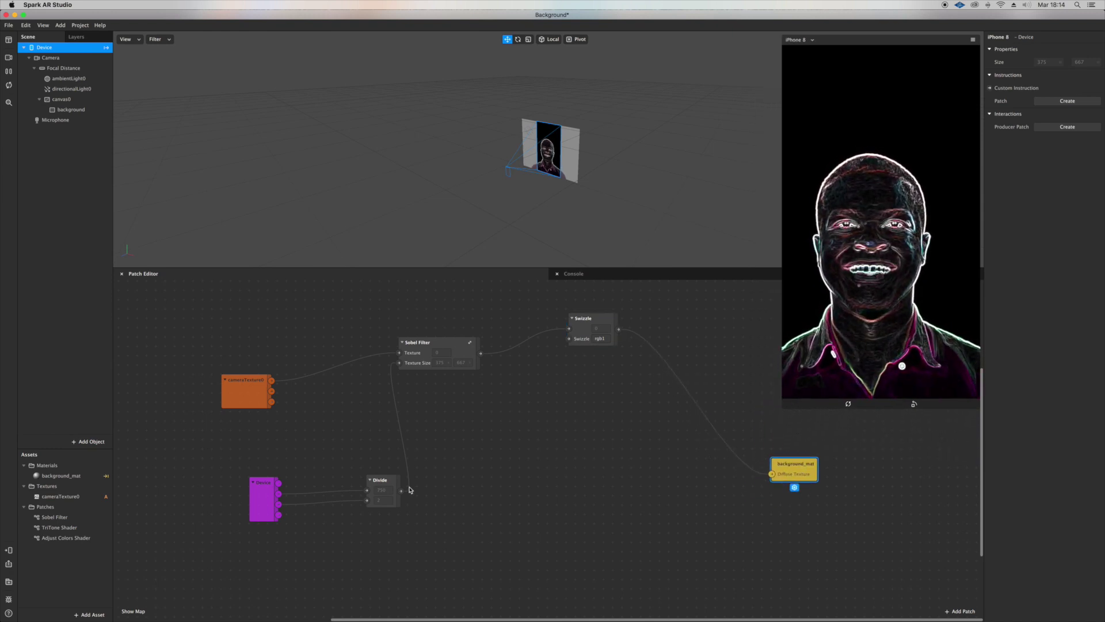
Step: Add TriTone Shader and Adjust Colors Shader patches and arrange them beside background_mat
{"action": "left_click", "coordinate": [86, 527]}
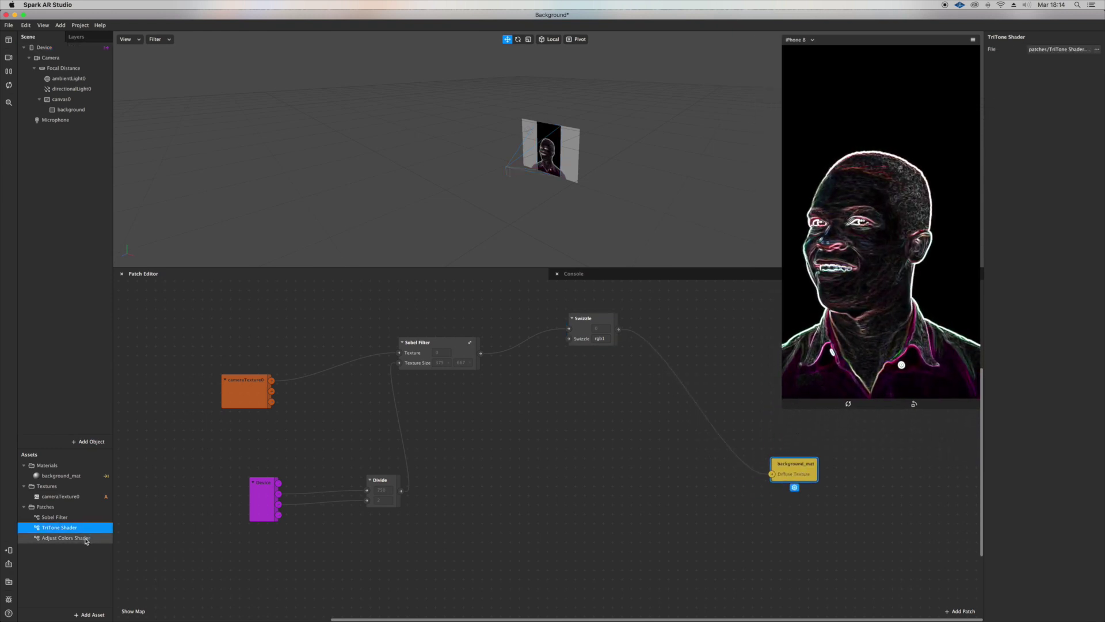
{"action": "left_click", "coordinate": [86, 538], "text": "shift"}
{"action": "mouse_move", "coordinate": [86, 537]}
{"action": "left_mouse_down"}
{"action": "mouse_move", "coordinate": [534, 507]}
{"action": "mouse_move", "coordinate": [552, 466]}
{"action": "left_mouse_up"}
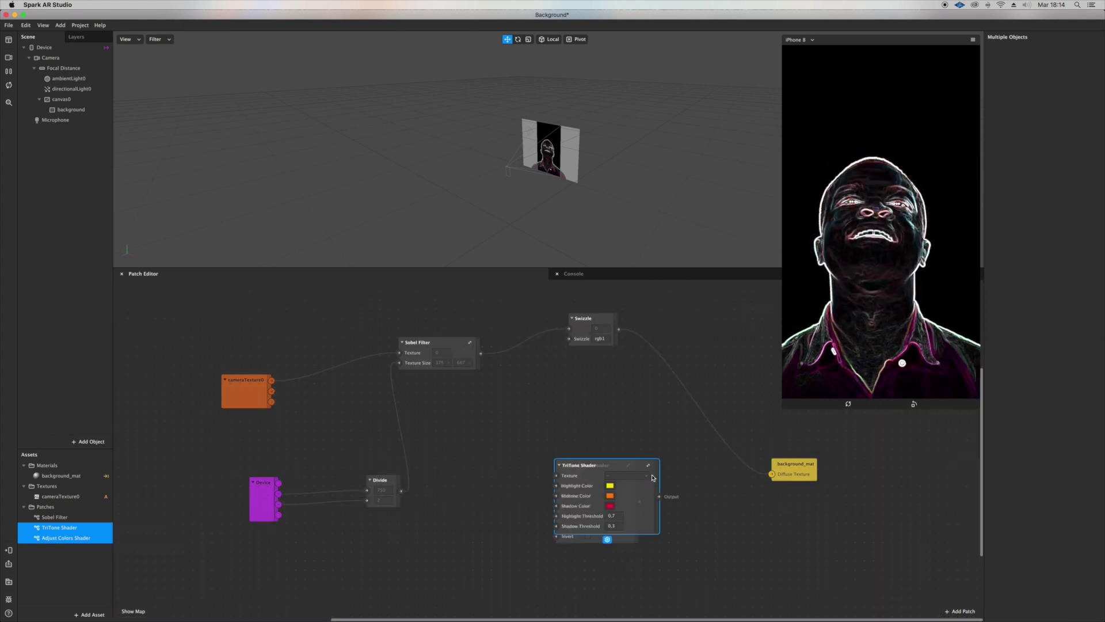
{"action": "left_click_drag", "start_coordinate": [651, 470], "coordinate": [730, 501]}
{"action": "left_click_drag", "start_coordinate": [596, 466], "coordinate": [579, 474]}
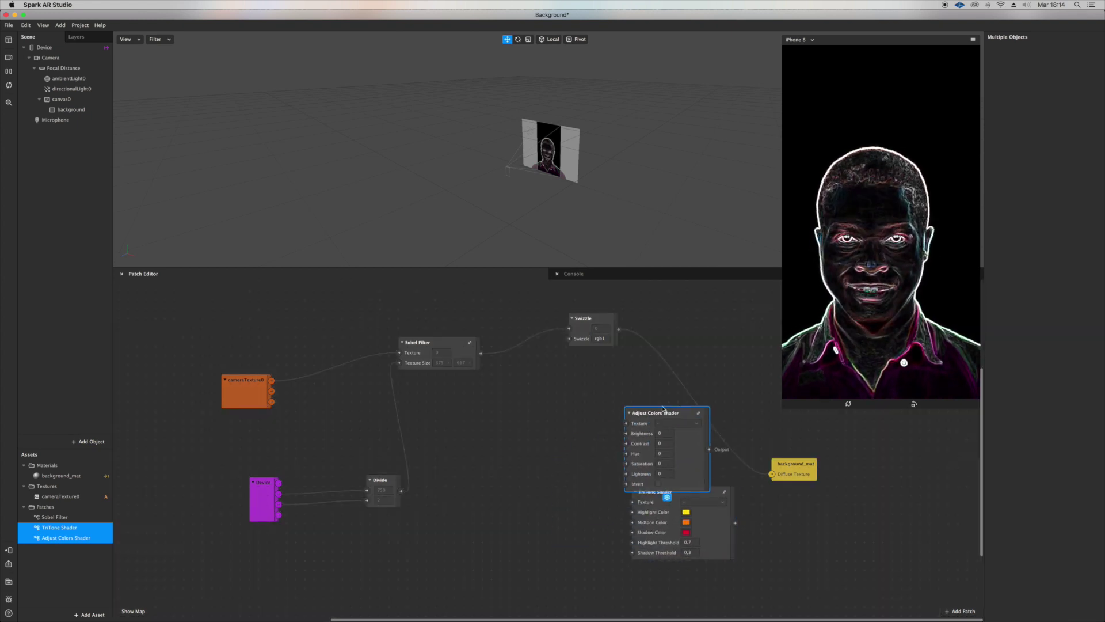
{"action": "left_click_drag", "start_coordinate": [711, 506], "coordinate": [737, 520]}
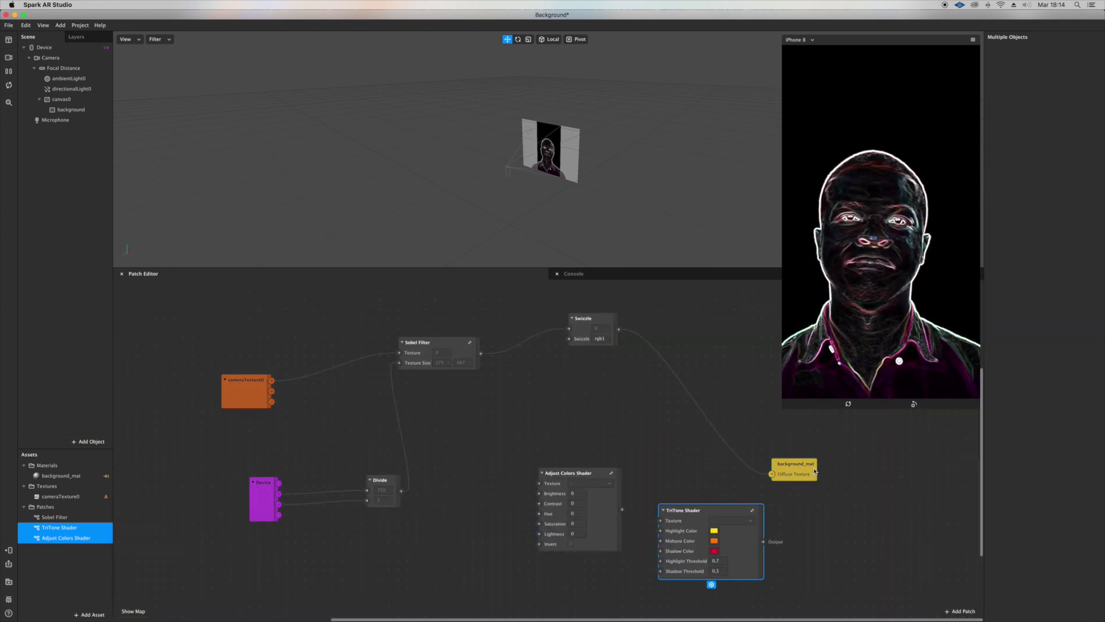
{"action": "left_click_drag", "start_coordinate": [795, 463], "coordinate": [886, 444]}
Step: Wire the Swizzle output into the Adjust Colors Shader's Texture input
{"action": "left_click", "coordinate": [608, 366]}
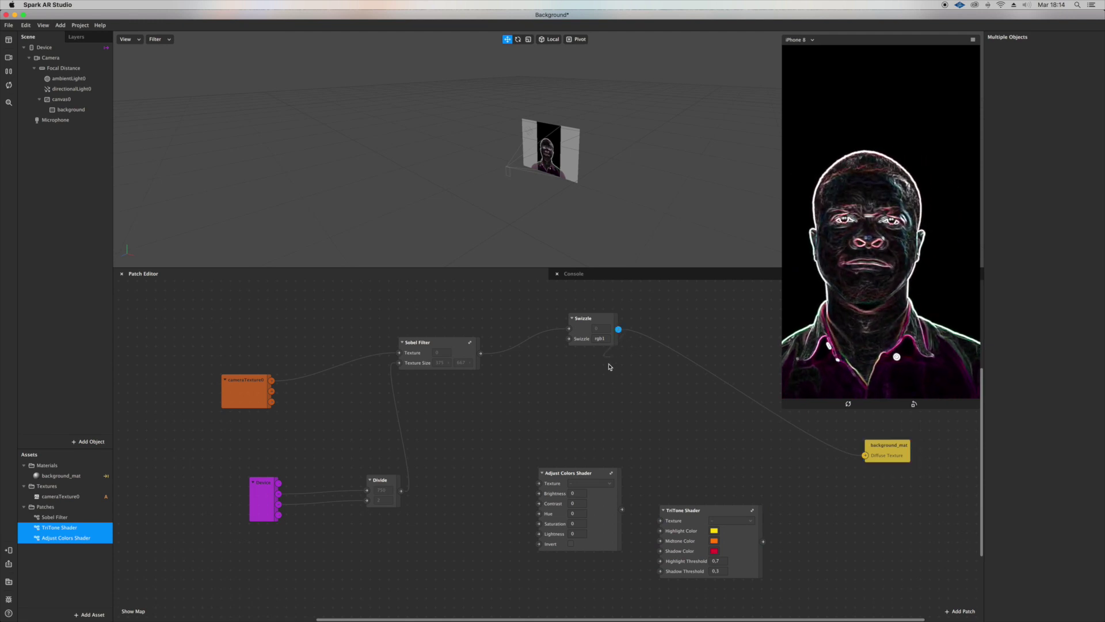
{"action": "mouse_move", "coordinate": [524, 477]}
{"action": "left_mouse_down"}
{"action": "mouse_move", "coordinate": [534, 494]}
{"action": "mouse_move", "coordinate": [538, 484]}
{"action": "left_mouse_up"}
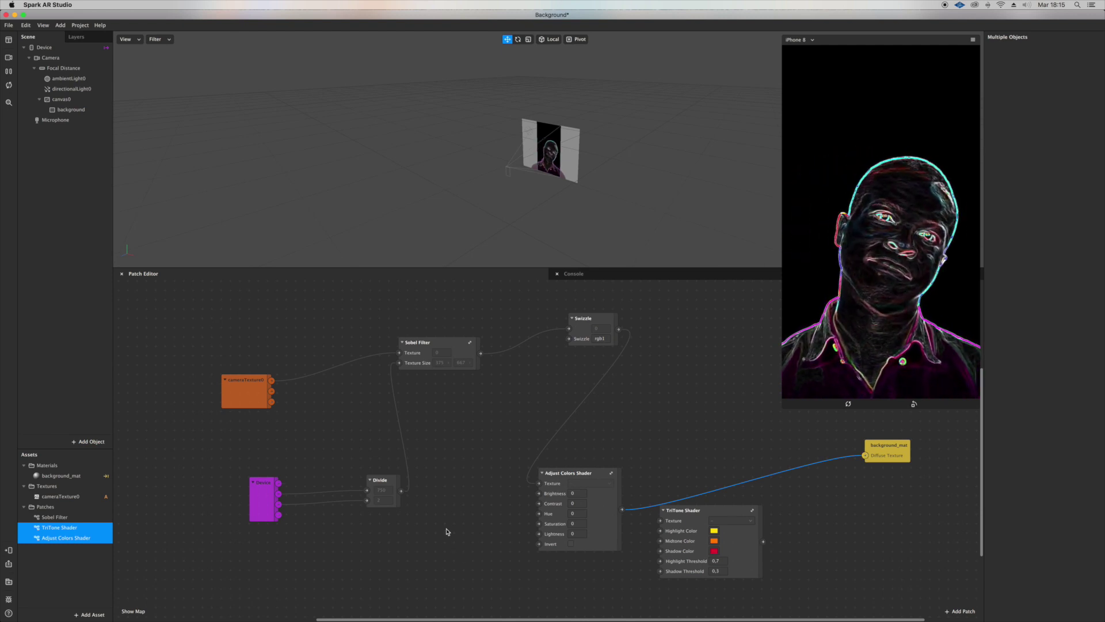
{"action": "left_click", "coordinate": [382, 505]}
Step: Add a Loop Animation patch to drive the Adjust Colors Shader's Hue
{"action": "left_click_drag", "start_coordinate": [386, 484], "coordinate": [337, 467]}
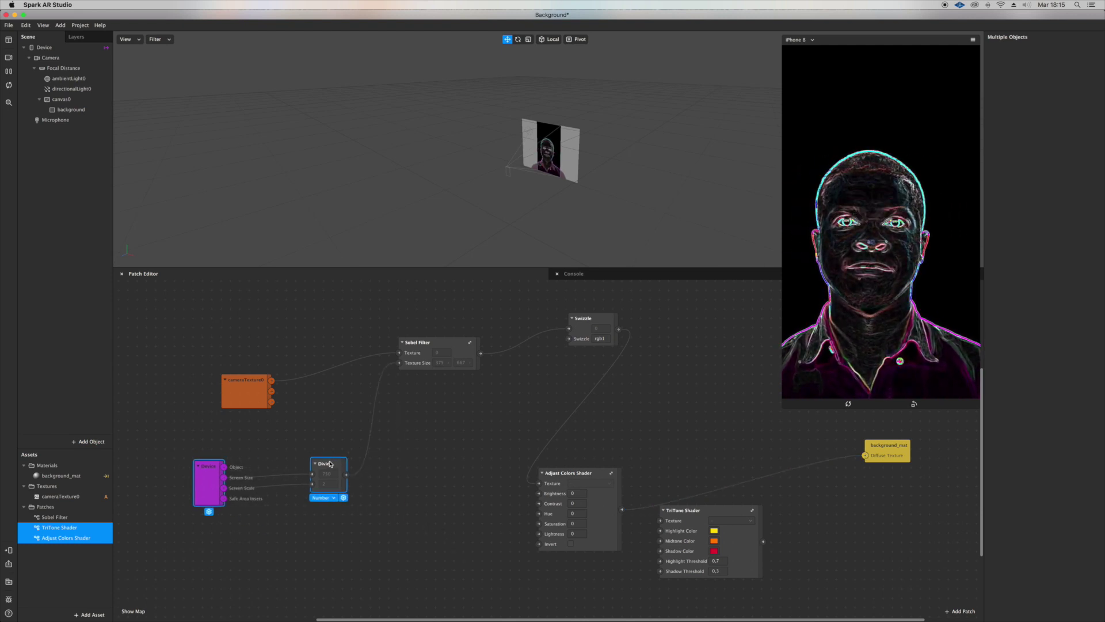
{"action": "scroll", "coordinate": [371, 532], "scroll_direction": "down", "scroll_amount": 3}
{"action": "right_click", "coordinate": [326, 516]}
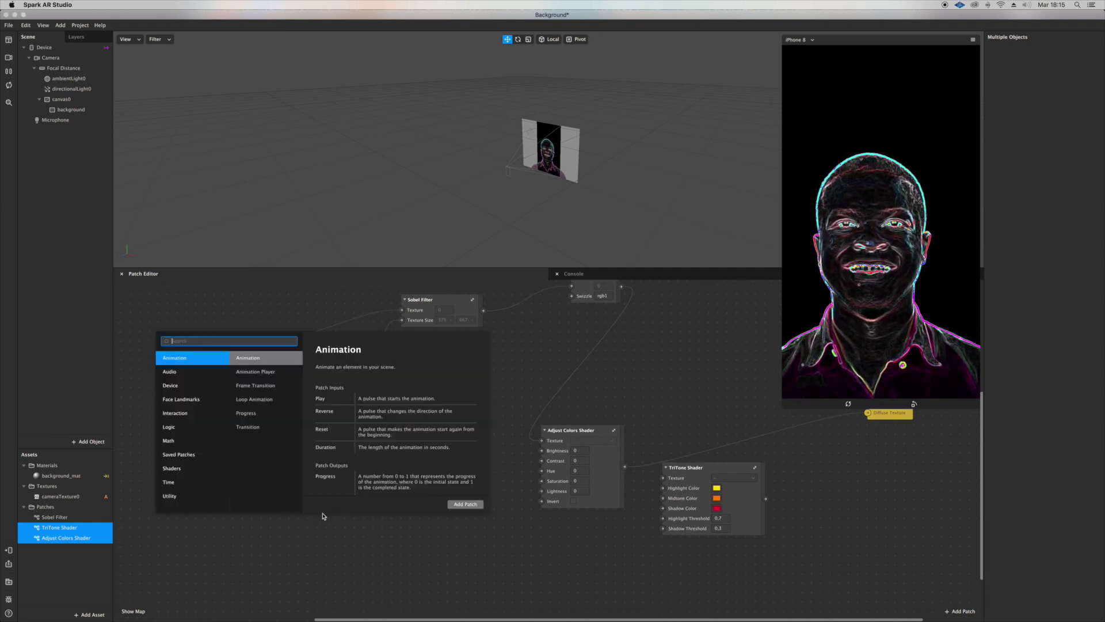
{"action": "double_click", "coordinate": [272, 405]}
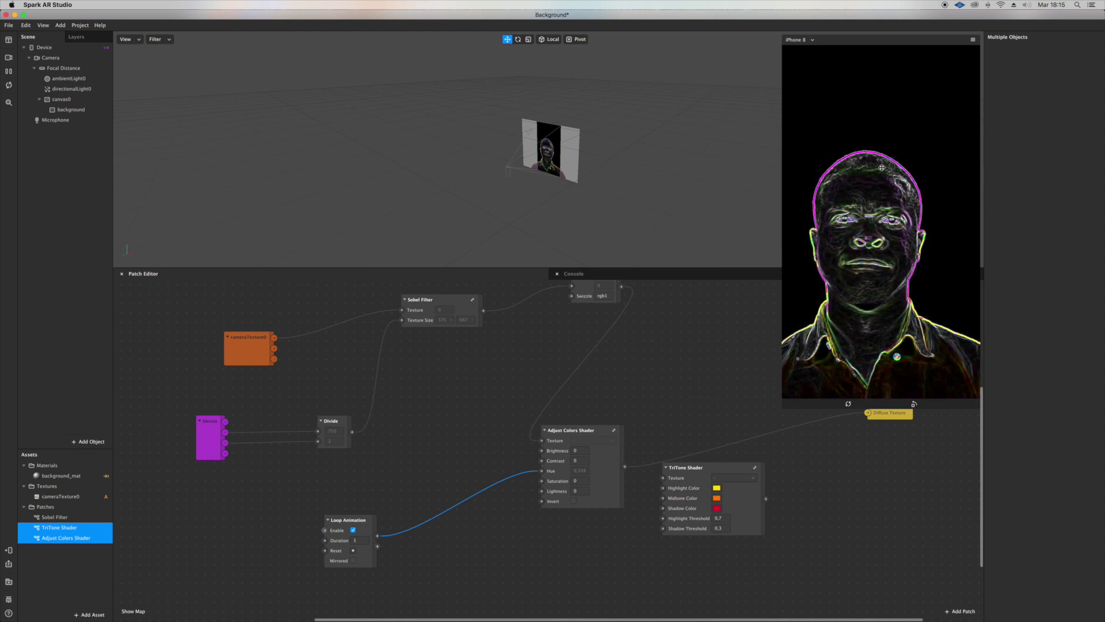
{"action": "left_click_drag", "start_coordinate": [801, 404], "coordinate": [803, 410]}
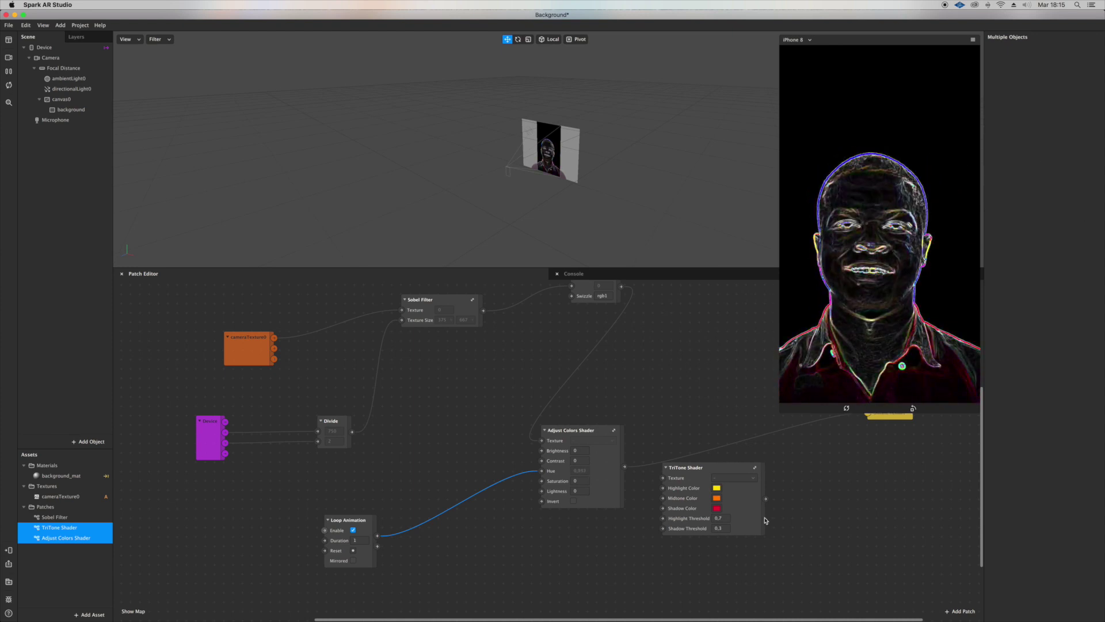
{"action": "scroll", "coordinate": [764, 520], "scroll_direction": "up", "scroll_amount": 3}
{"action": "scroll", "coordinate": [764, 520], "scroll_direction": "right", "scroll_amount": 5}
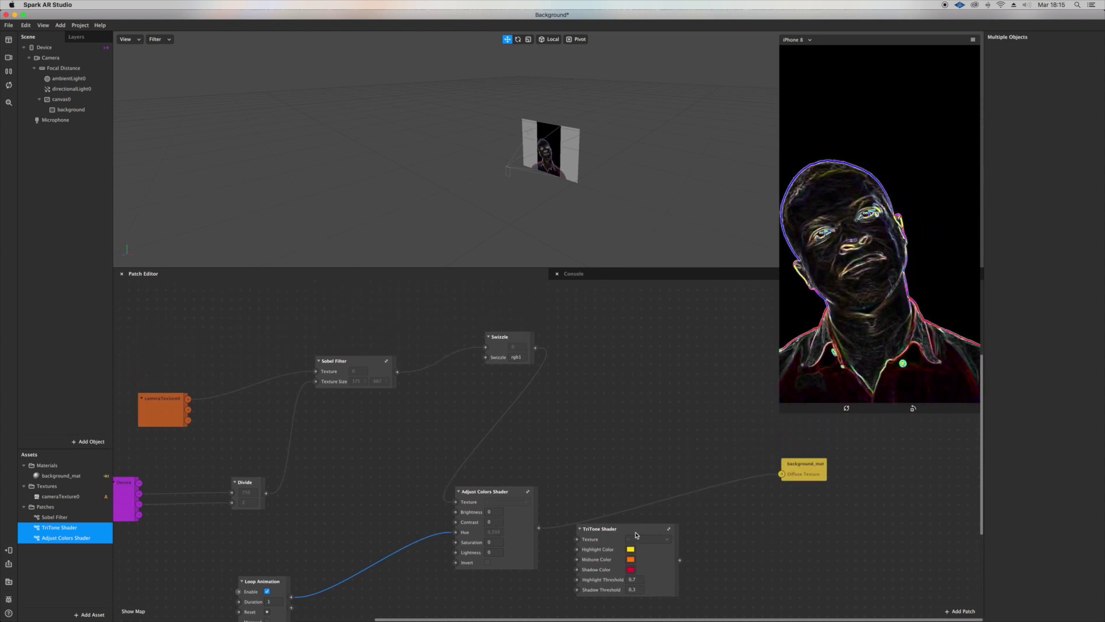
{"action": "left_click_drag", "start_coordinate": [635, 534], "coordinate": [691, 525]}
Step: Route Adjust Colors through TriTone Shader into background_mat and set Highlight to blue
{"action": "left_click_drag", "start_coordinate": [538, 527], "coordinate": [629, 531]}
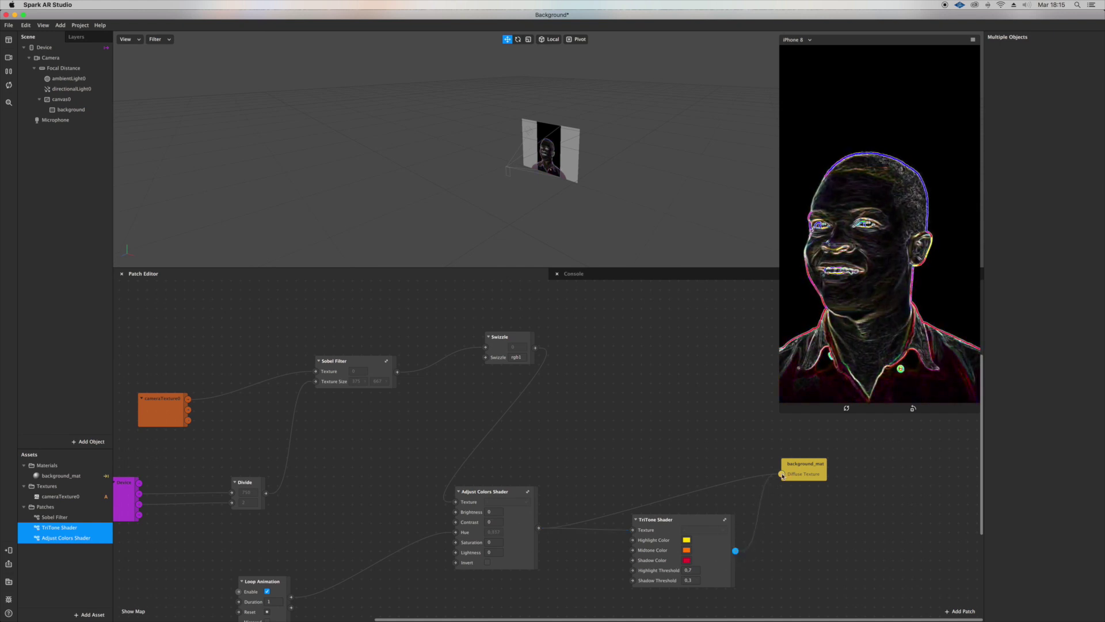
{"action": "left_click_drag", "start_coordinate": [782, 474], "coordinate": [782, 474]}
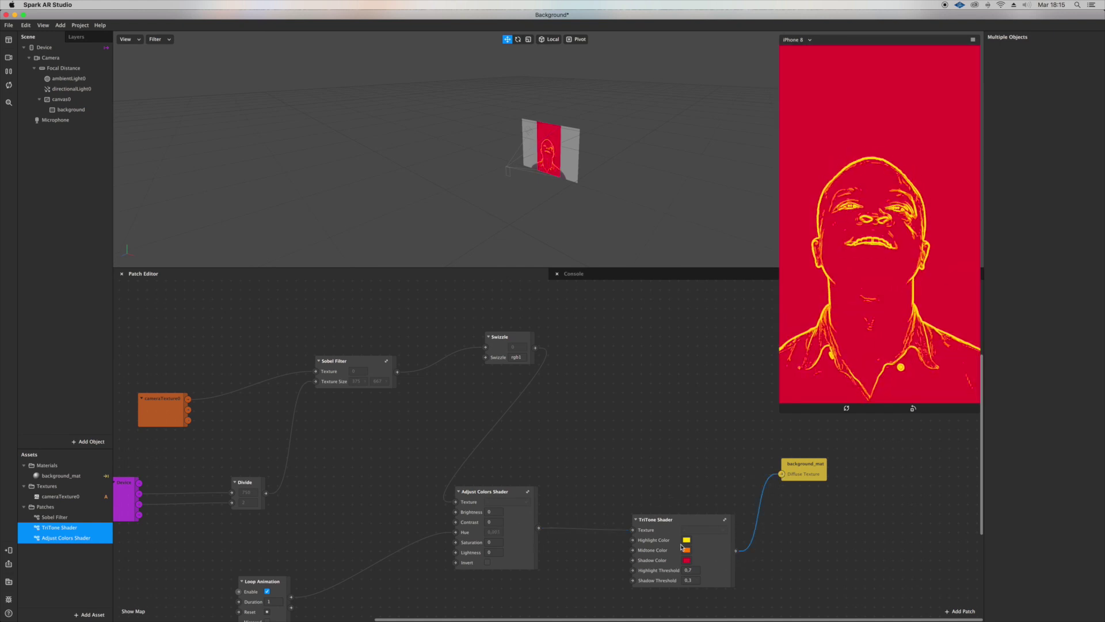
{"action": "left_click", "coordinate": [686, 541]}
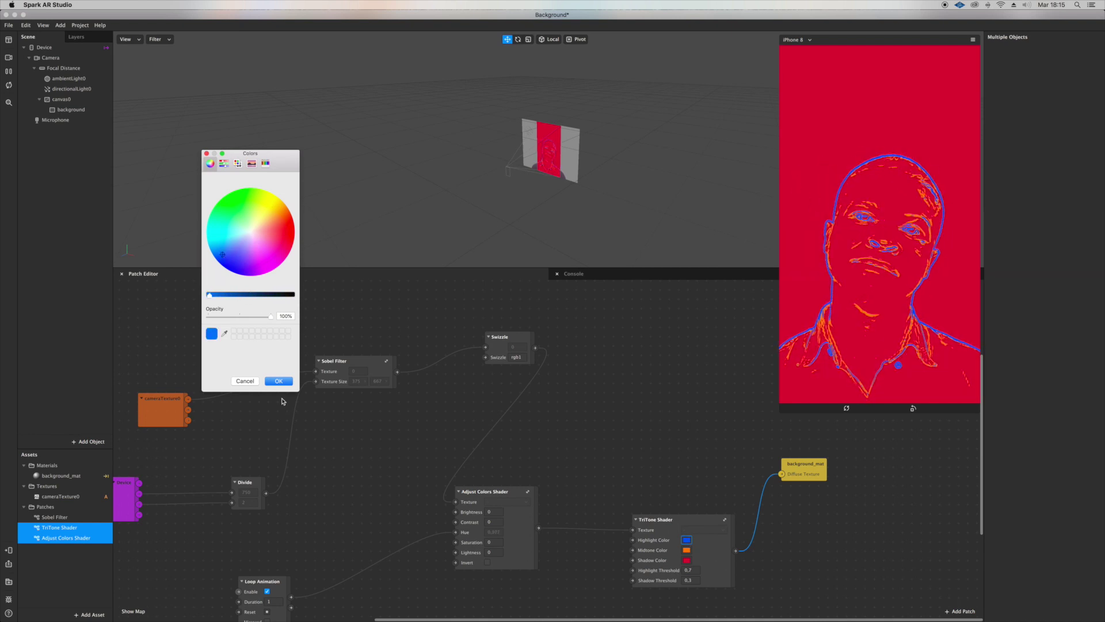
{"action": "left_click", "coordinate": [279, 381]}
Step: Set the TriTone Midtone colour to black, cancelling the Shadow change to keep red
{"action": "left_click", "coordinate": [686, 550]}
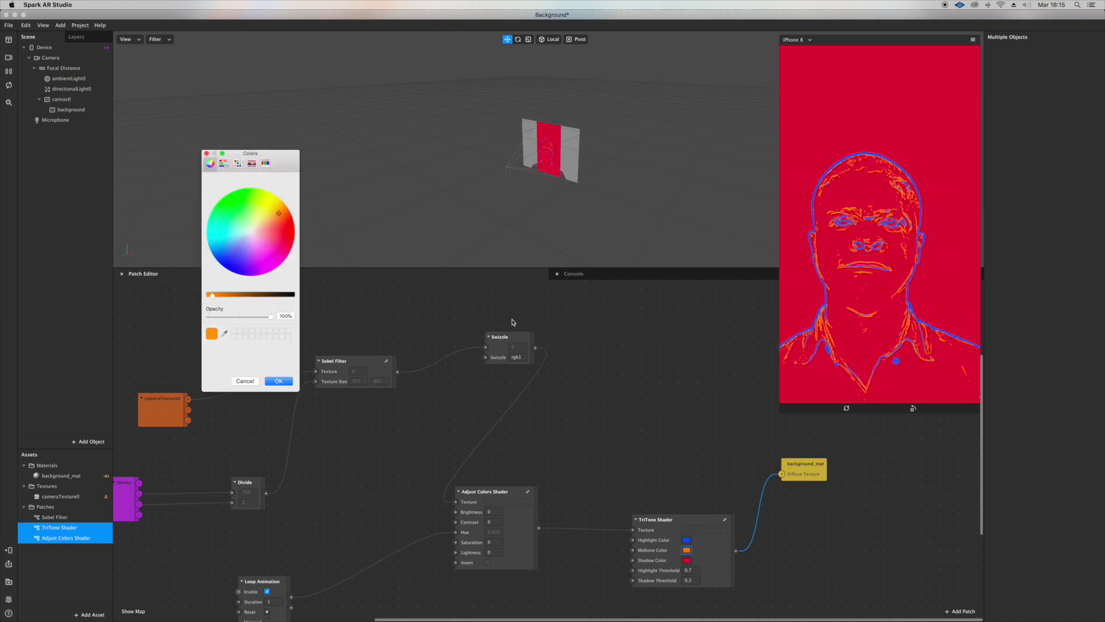
{"action": "left_click_drag", "start_coordinate": [227, 296], "coordinate": [385, 385]}
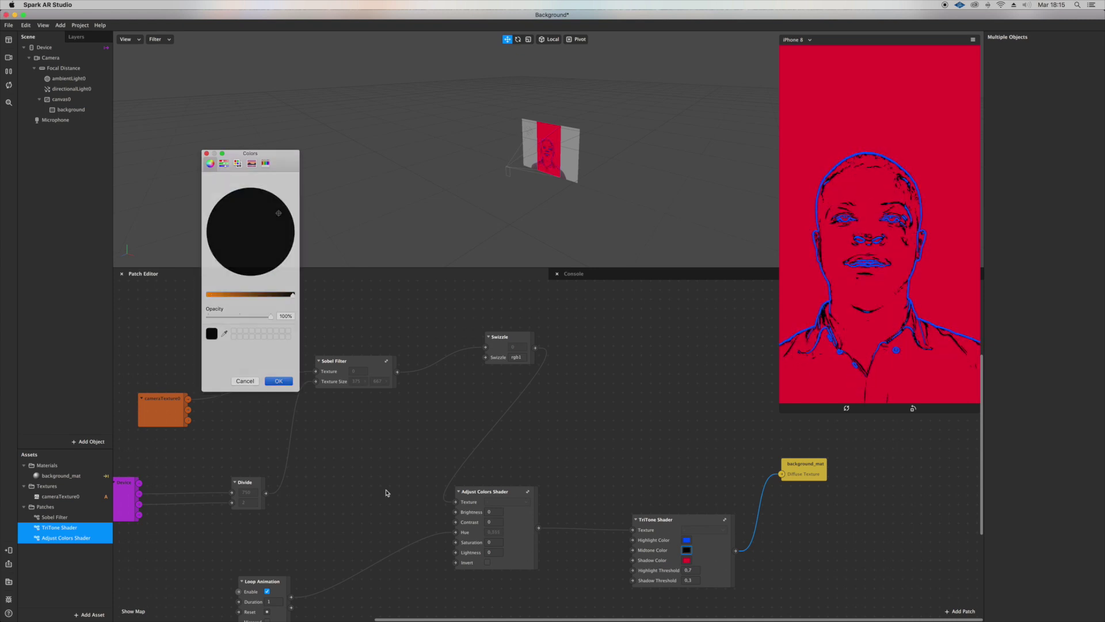
{"action": "left_click", "coordinate": [687, 549]}
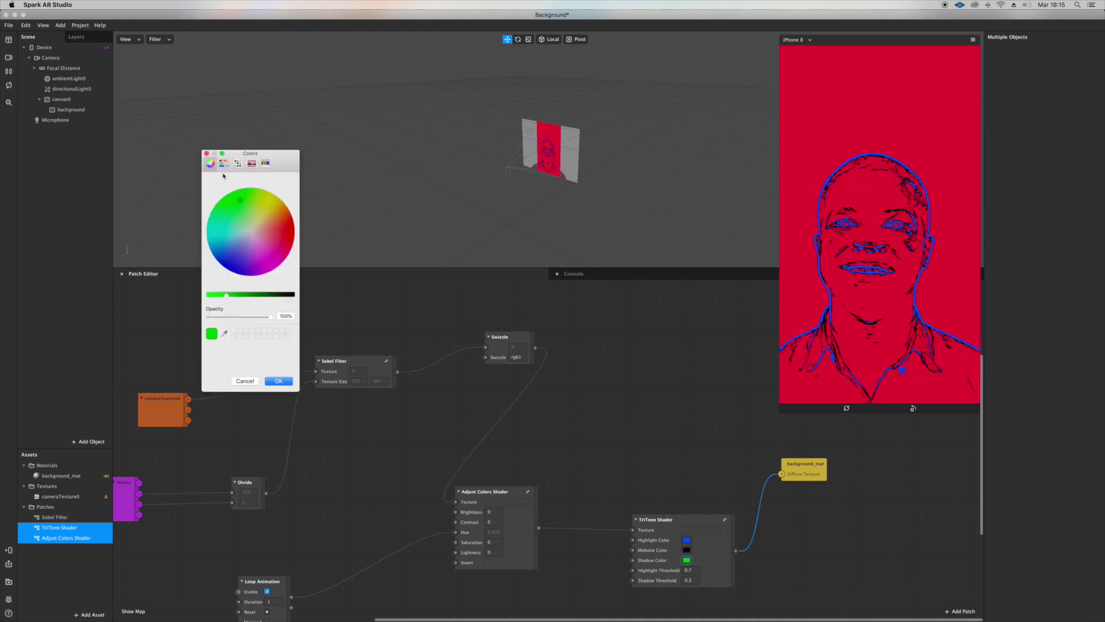
{"action": "left_click", "coordinate": [246, 382]}
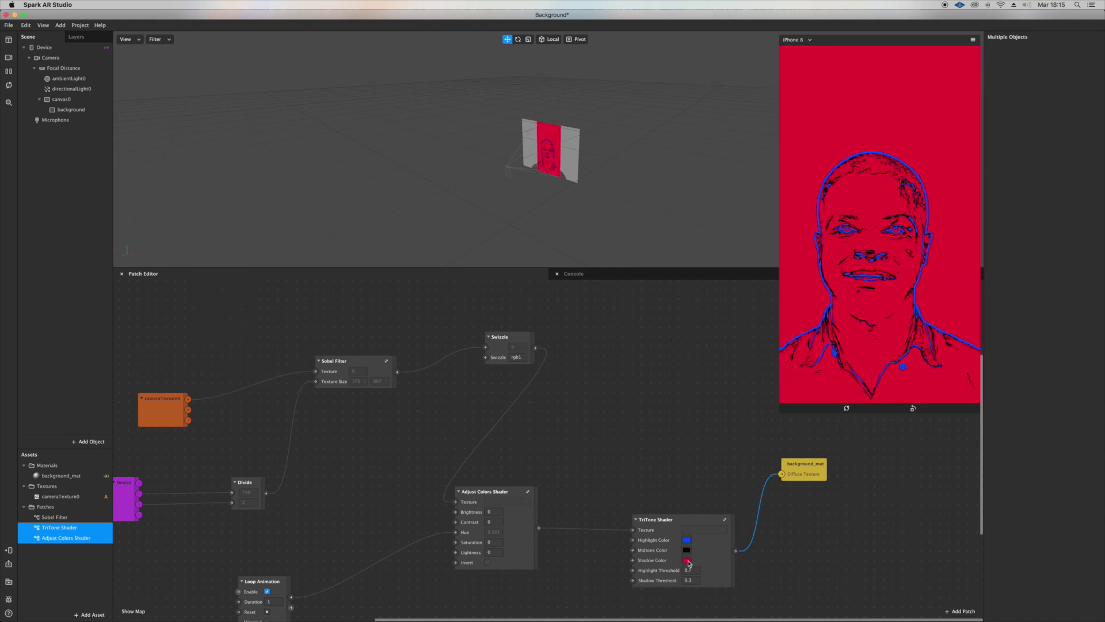
{"action": "left_click_drag", "start_coordinate": [187, 399], "coordinate": [635, 561]}
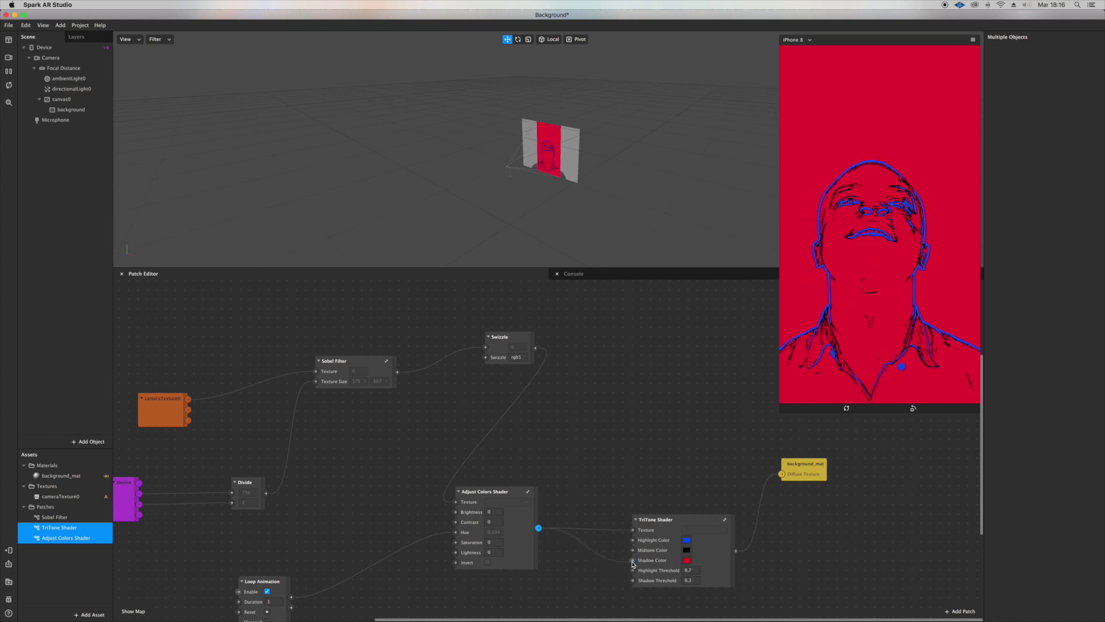
Step: Wire the Adjust Colors output into TriTone Shadow, Highlight and Midtone Color, briefly trying Invert
{"action": "left_click_drag", "start_coordinate": [619, 574], "coordinate": [632, 559]}
{"action": "left_click_drag", "start_coordinate": [540, 528], "coordinate": [632, 541]}
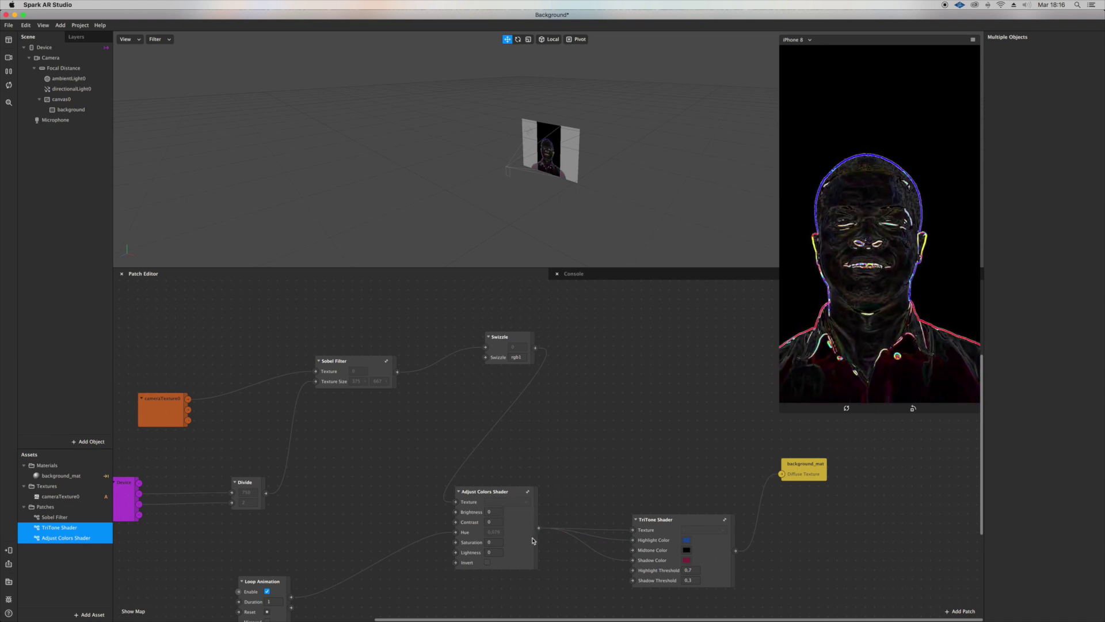
{"action": "left_click", "coordinate": [487, 561]}
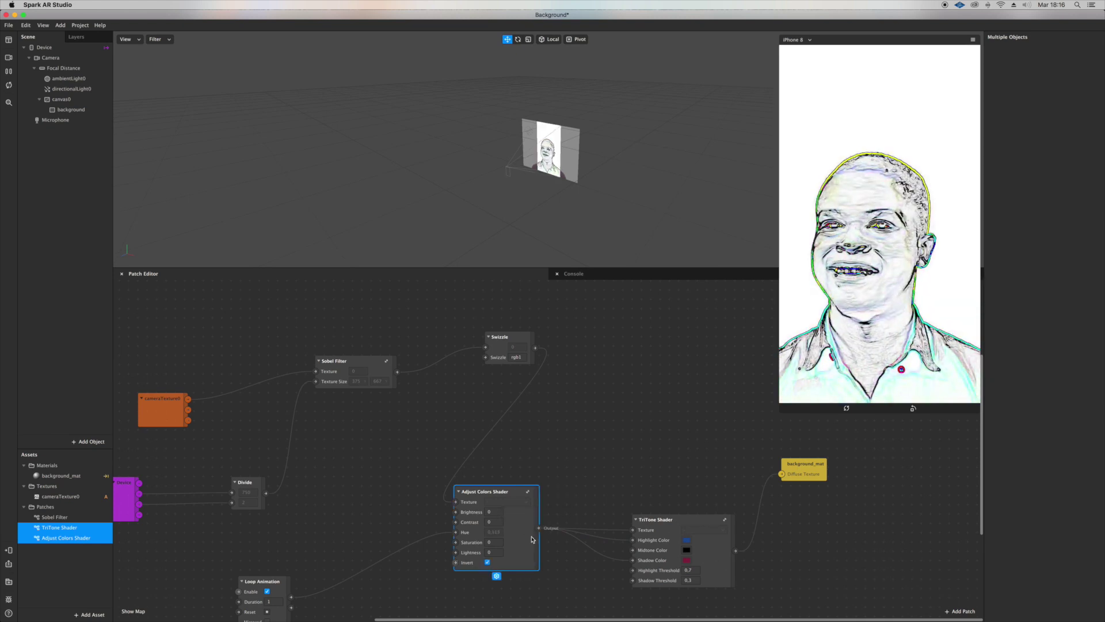
{"action": "left_click_drag", "start_coordinate": [538, 528], "coordinate": [633, 550]}
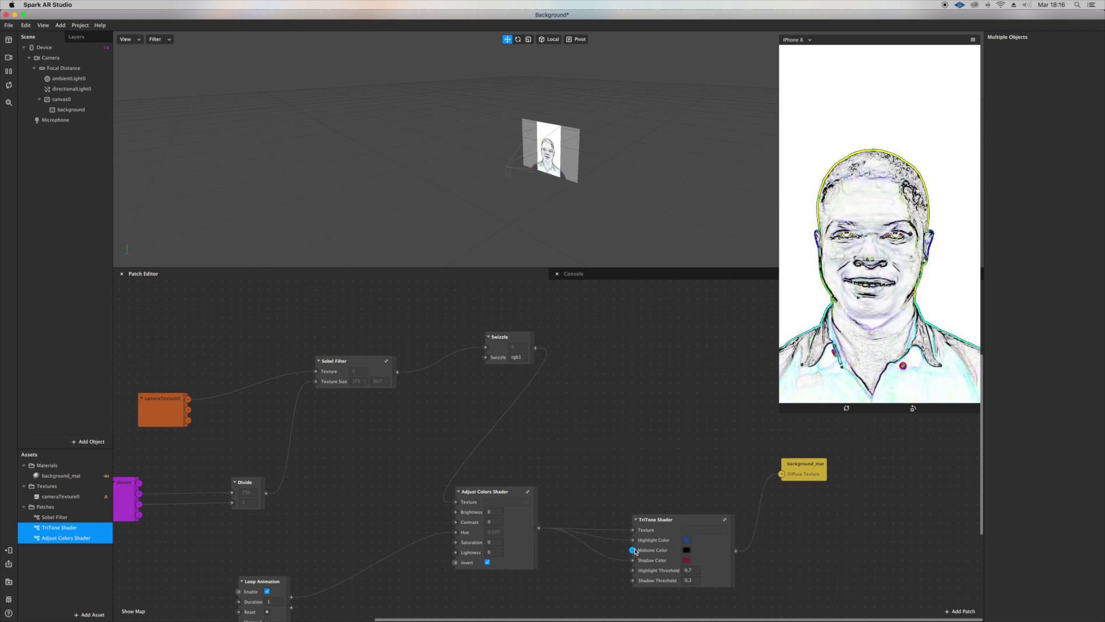
{"action": "left_click_drag", "start_coordinate": [632, 549], "coordinate": [633, 554]}
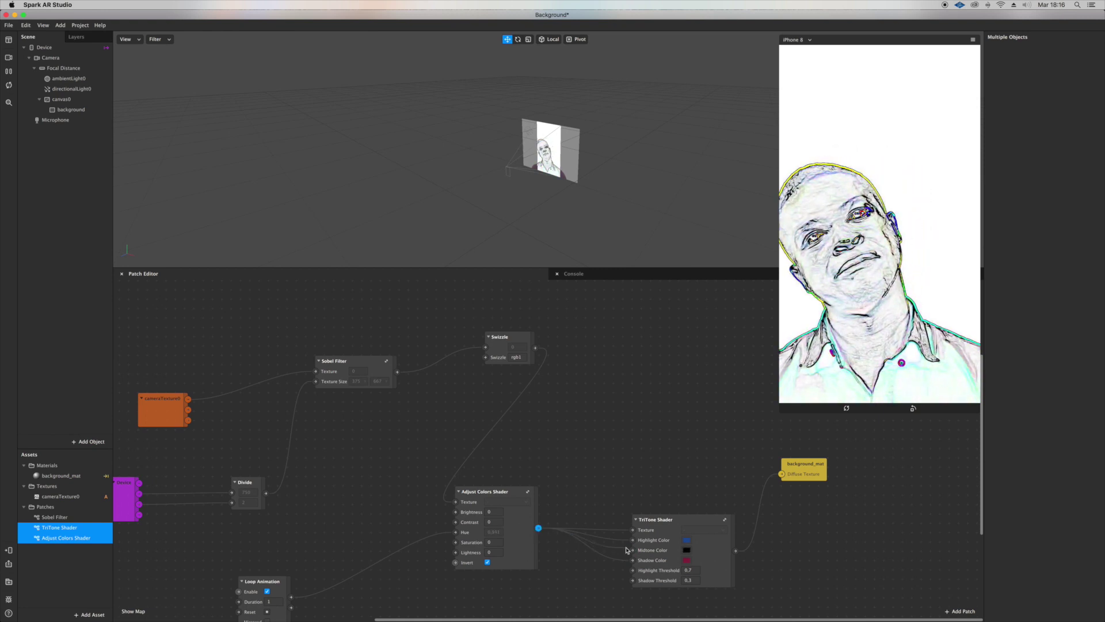
{"action": "left_click_drag", "start_coordinate": [633, 553], "coordinate": [633, 553]}
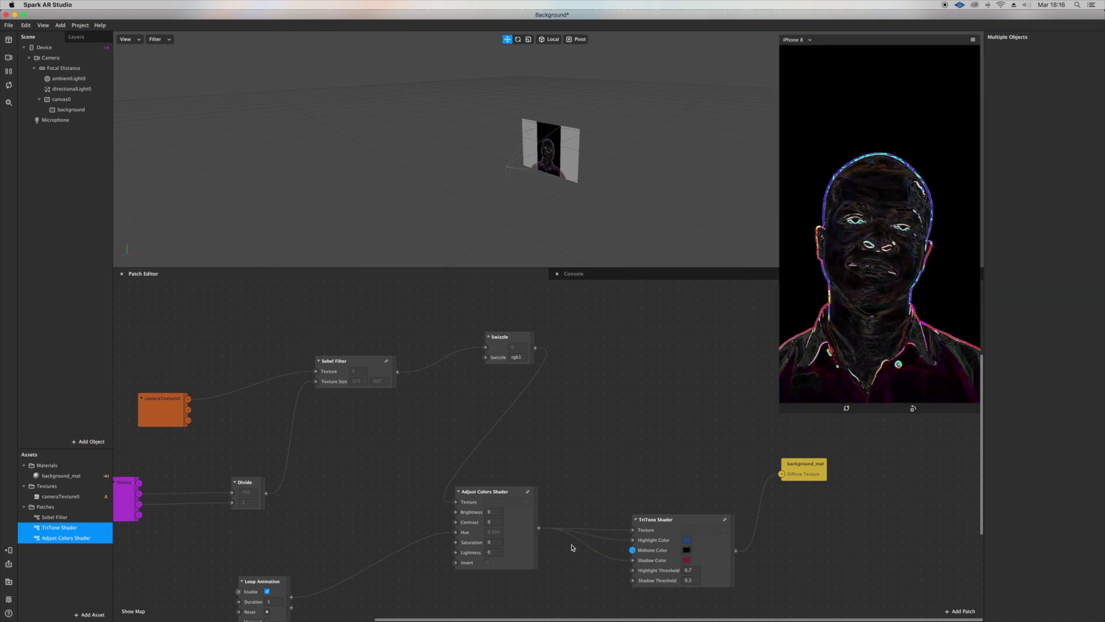
{"action": "scroll", "coordinate": [532, 545], "scroll_direction": "left", "scroll_amount": 3}
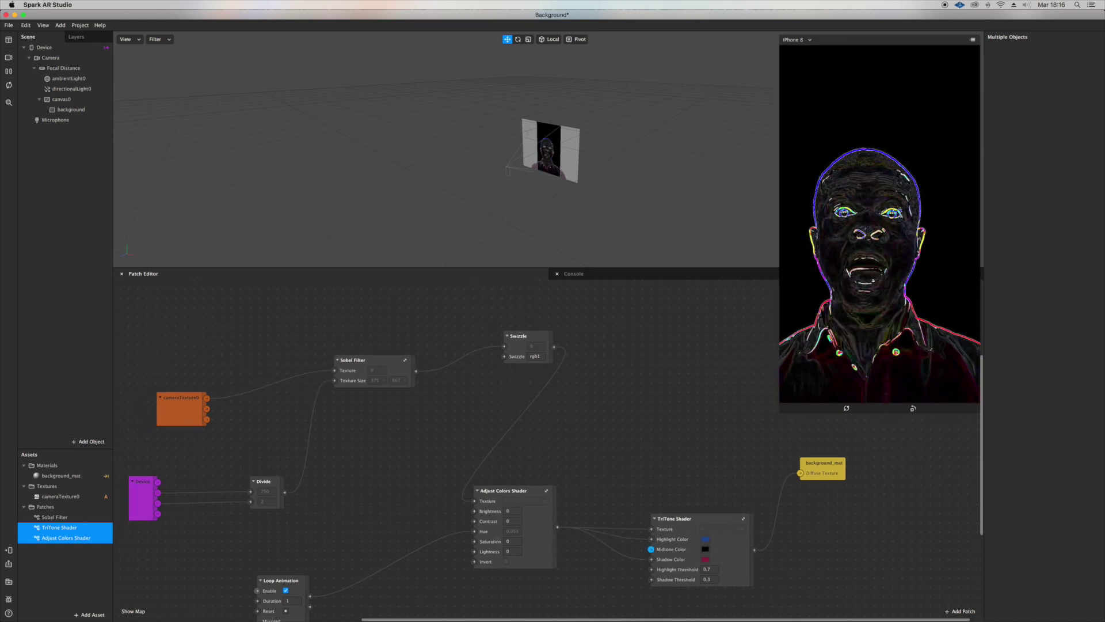
{"action": "scroll", "coordinate": [519, 526], "scroll_direction": "down", "scroll_amount": 3}
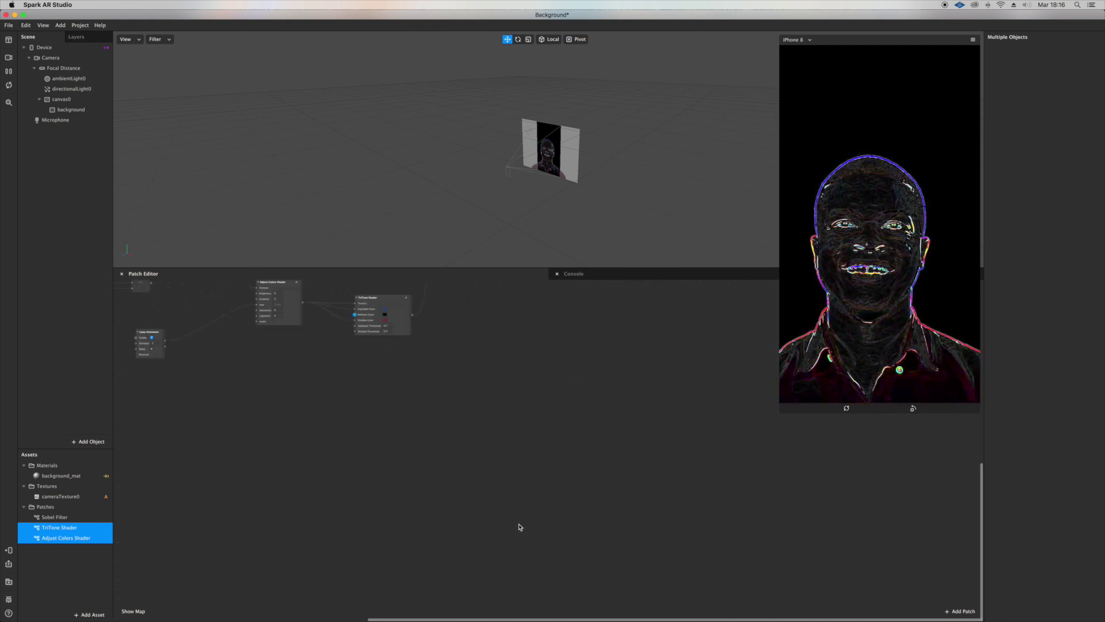
{"action": "scroll", "coordinate": [519, 526], "scroll_direction": "down", "scroll_amount": 3}
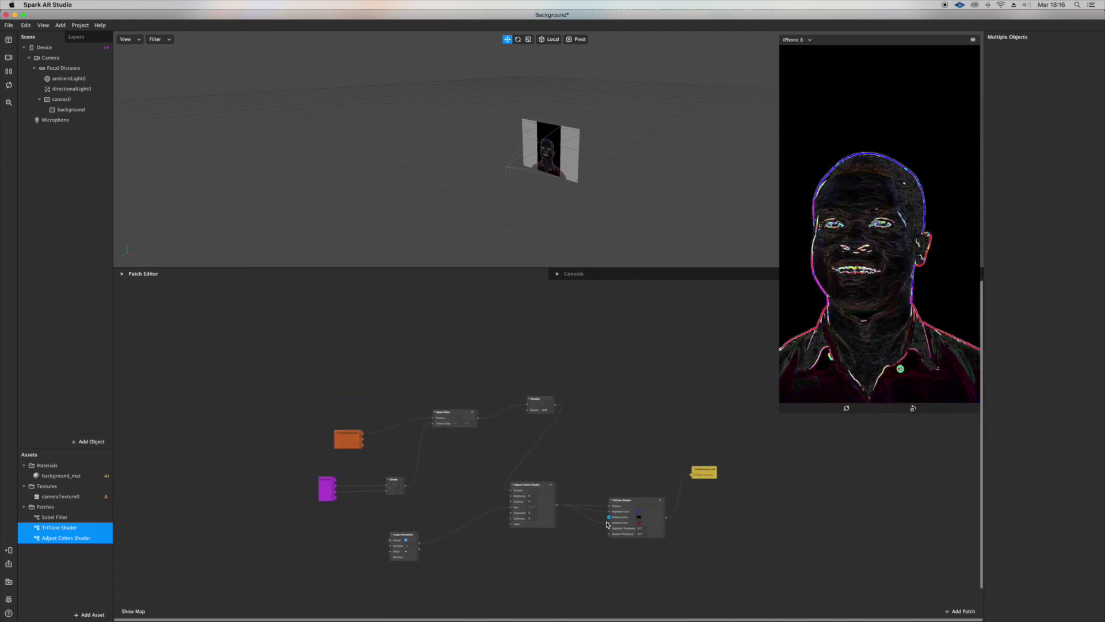
{"action": "scroll", "coordinate": [811, 581], "scroll_direction": "right", "scroll_amount": 5}
{"action": "scroll", "coordinate": [614, 473], "scroll_direction": "left", "scroll_amount": 4}
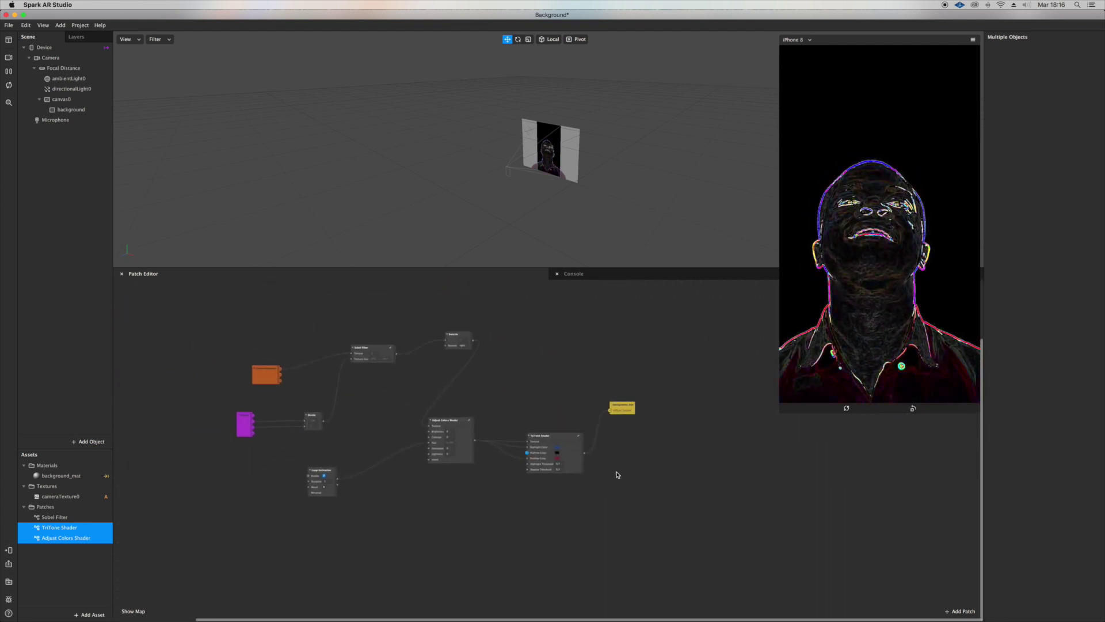
{"action": "scroll", "coordinate": [637, 515], "scroll_direction": "left", "scroll_amount": 2}
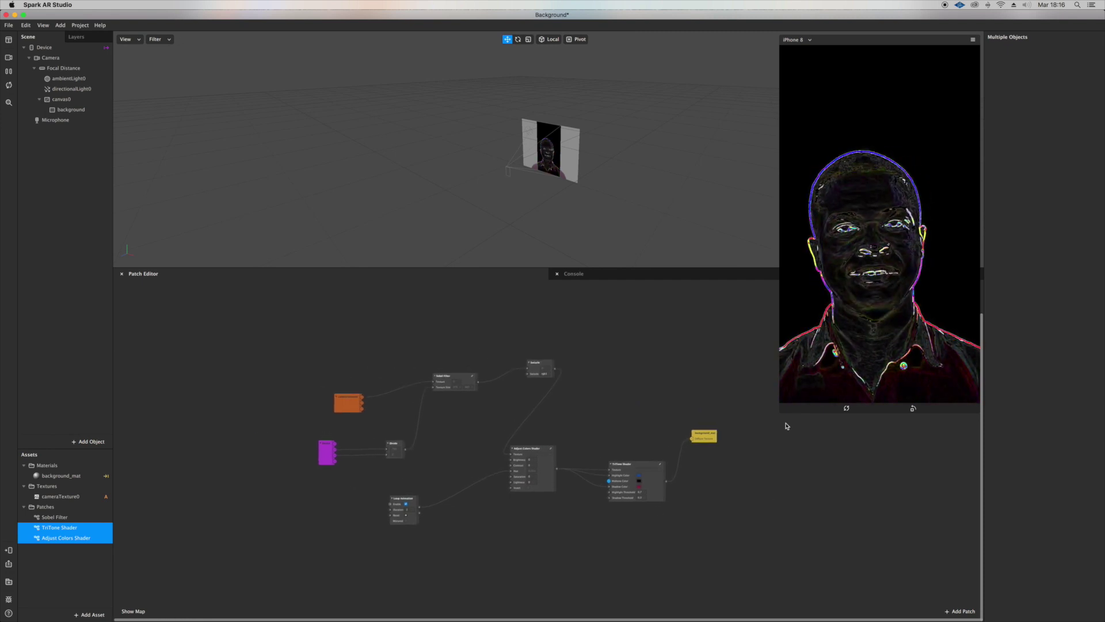
{"action": "scroll", "coordinate": [695, 463], "scroll_direction": "up", "scroll_amount": 3}
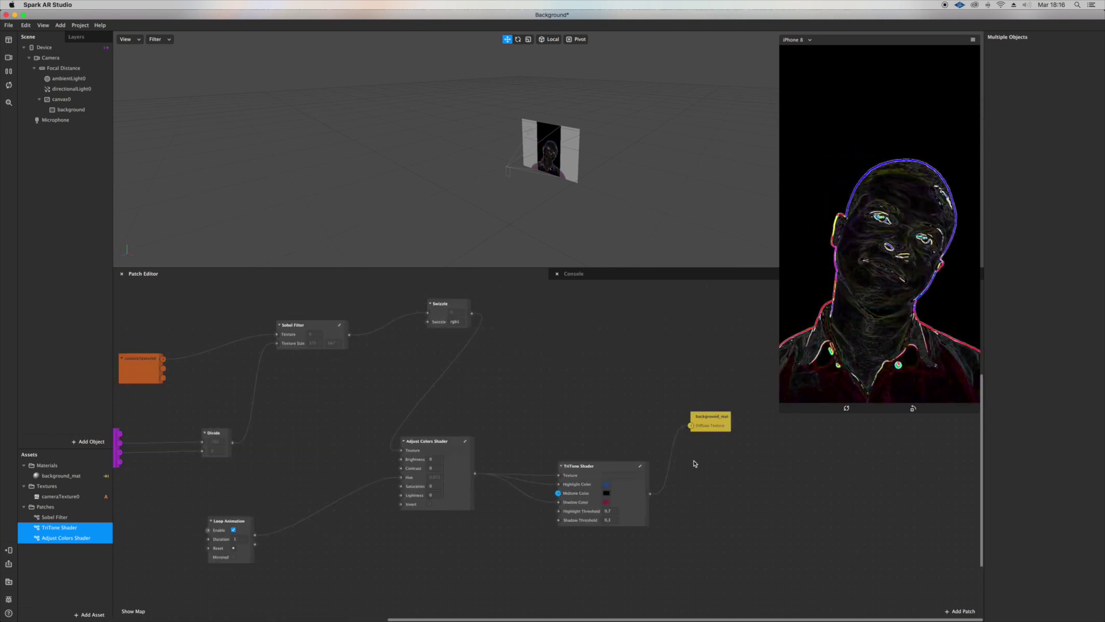
{"action": "scroll", "coordinate": [695, 462], "scroll_direction": "down", "scroll_amount": 1}
{"action": "scroll", "coordinate": [695, 463], "scroll_direction": "left", "scroll_amount": 3}
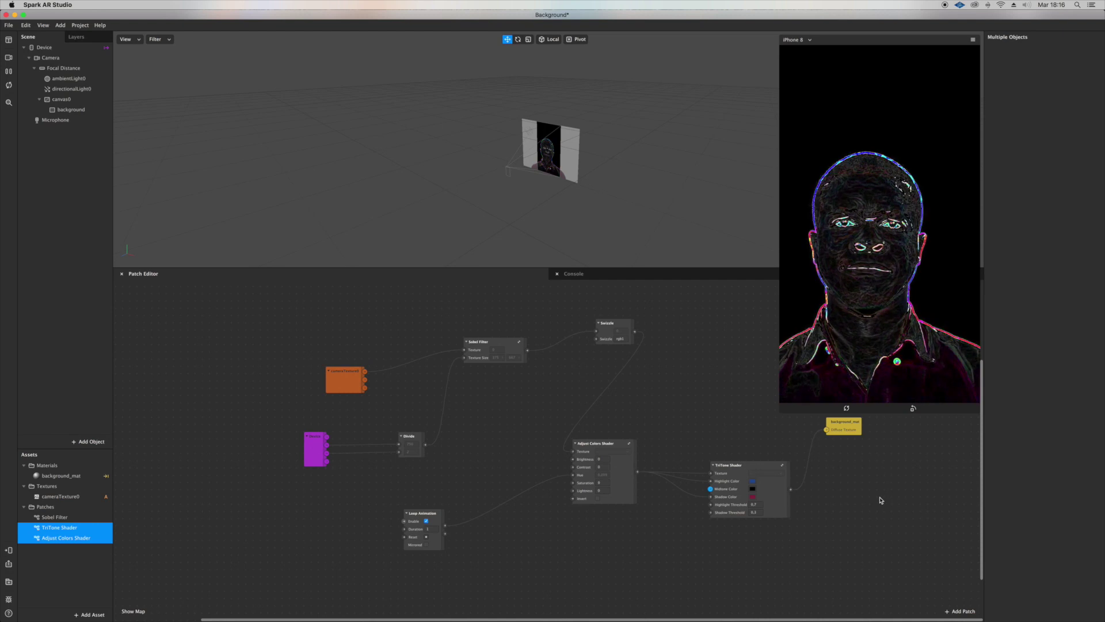
{"action": "scroll", "coordinate": [841, 512], "scroll_direction": "up", "scroll_amount": 2}
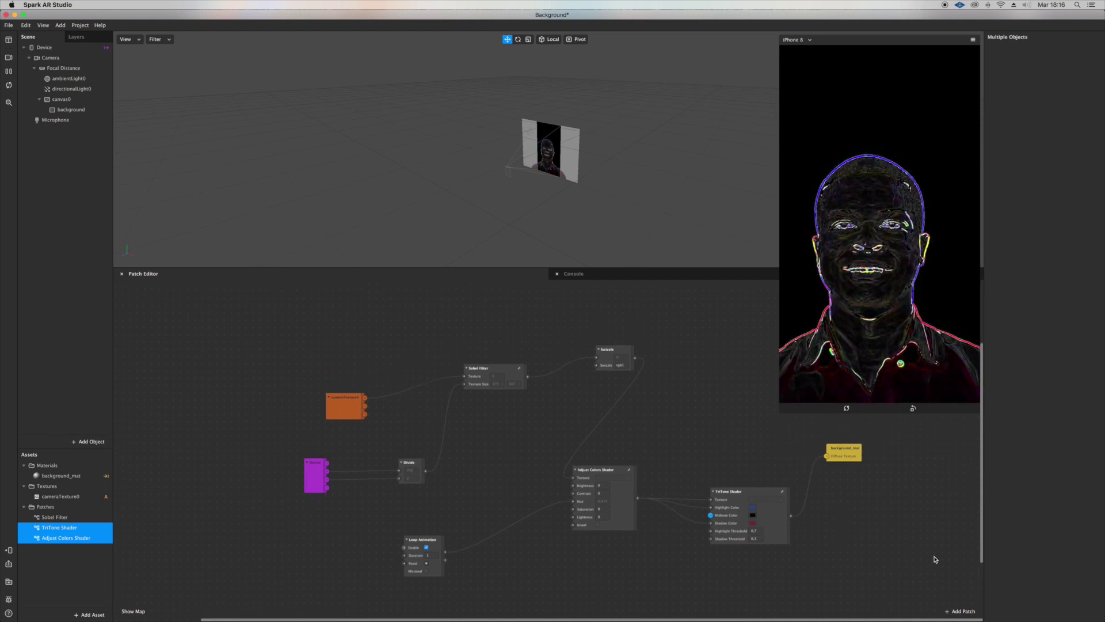
Step: Drag a marquee across the Patch Editor to select every patch in the graph
{"action": "left_click_drag", "start_coordinate": [934, 559], "coordinate": [304, 336]}
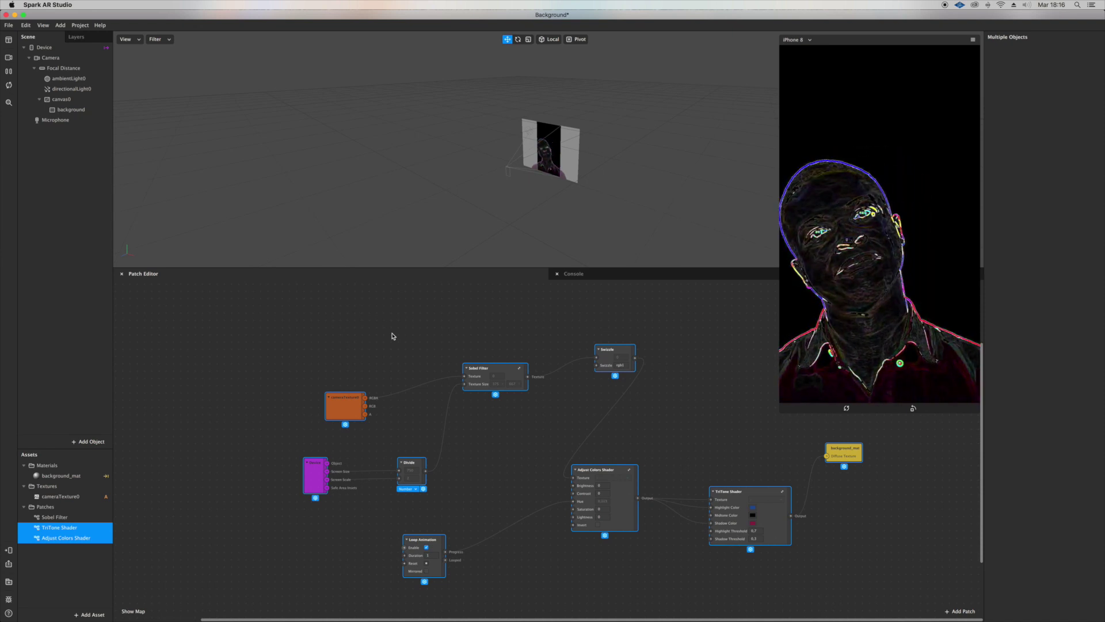
Step: Send the edge filter to Instagram Camera from the Test on Device menu
{"action": "left_click", "coordinate": [8, 549]}
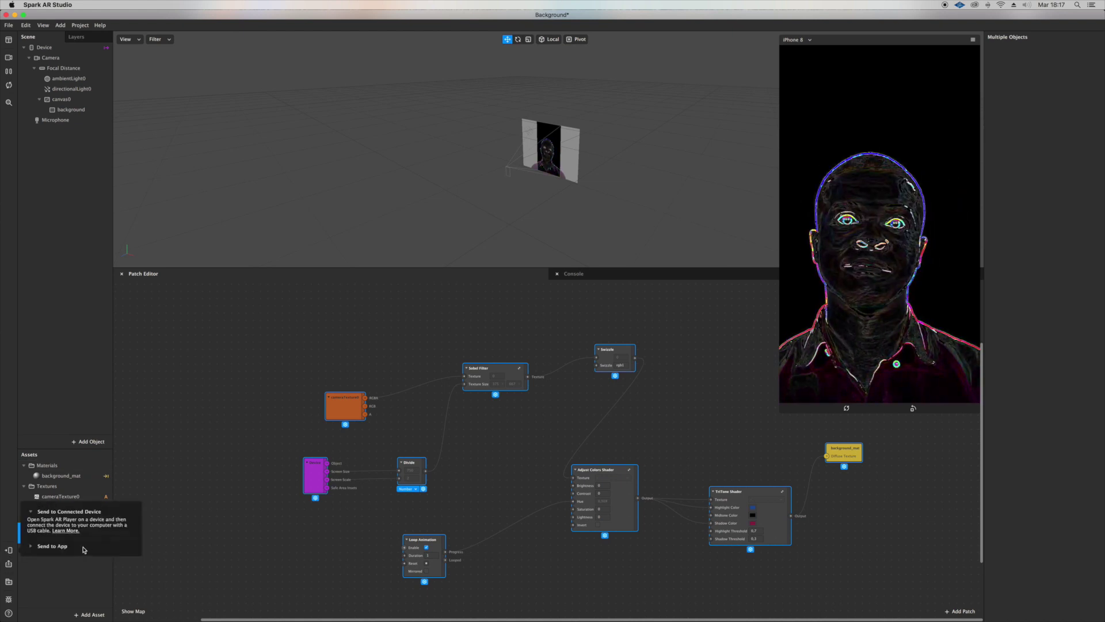
{"action": "left_click", "coordinate": [47, 548]}
{"action": "left_click", "coordinate": [118, 544]}
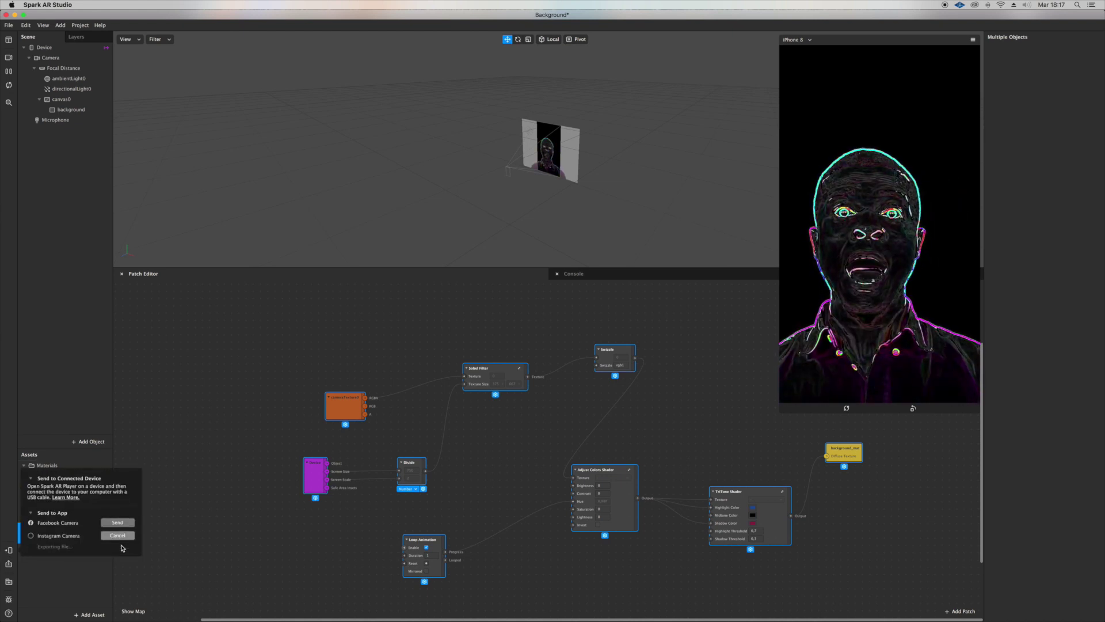